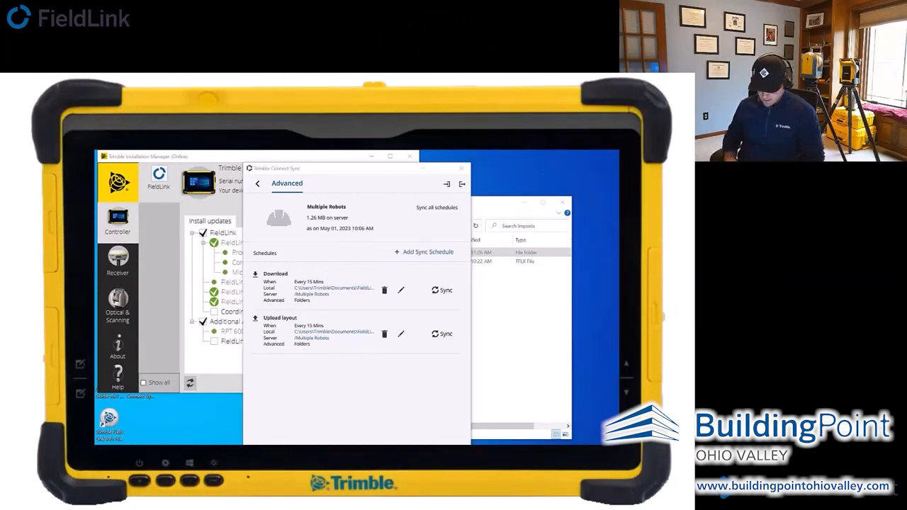
pyautogui.press('super+s')
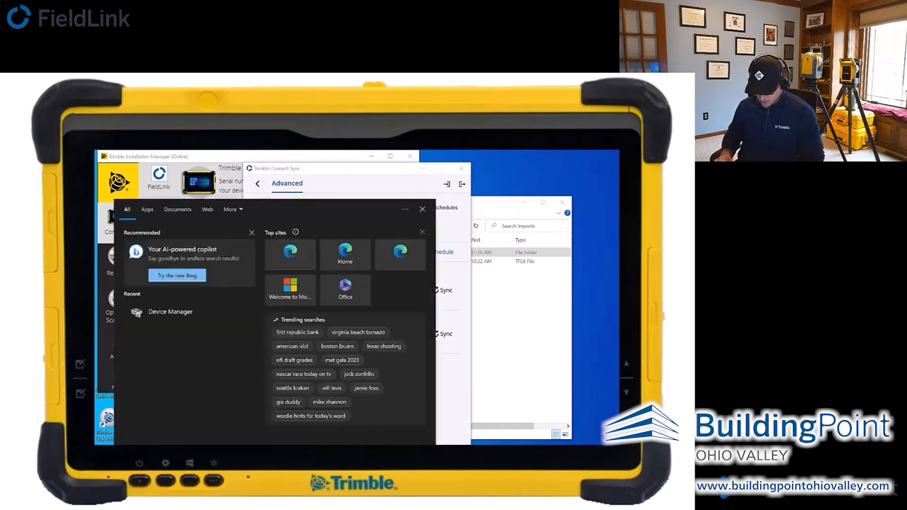
pyautogui.write('ch')
pyautogui.press('BackSpace')
pyautogui.press('BackSpace')
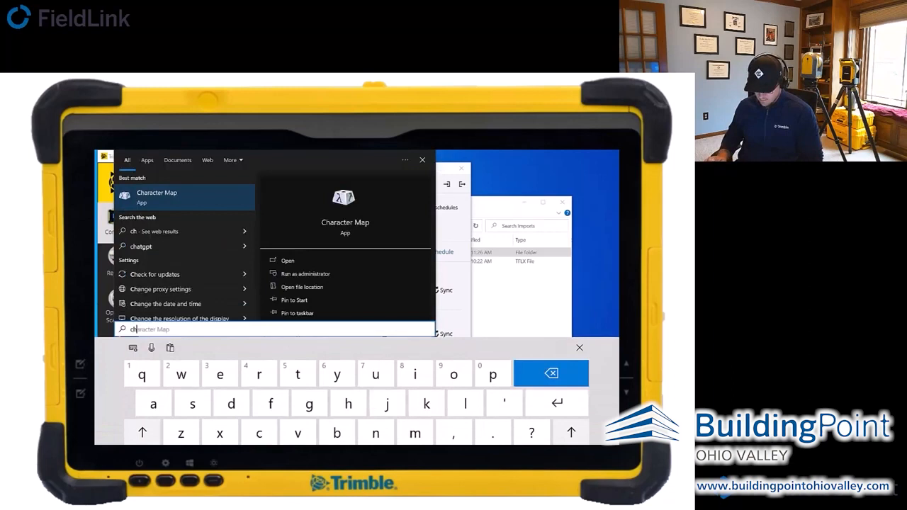
pyautogui.write('in')
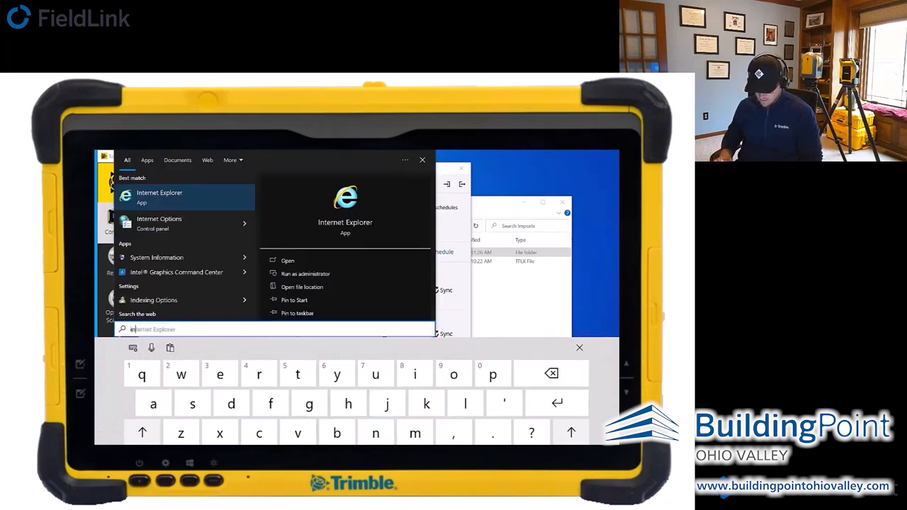
pyautogui.press('BackSpace')
pyautogui.press('BackSpace')
pyautogui.press('Escape')
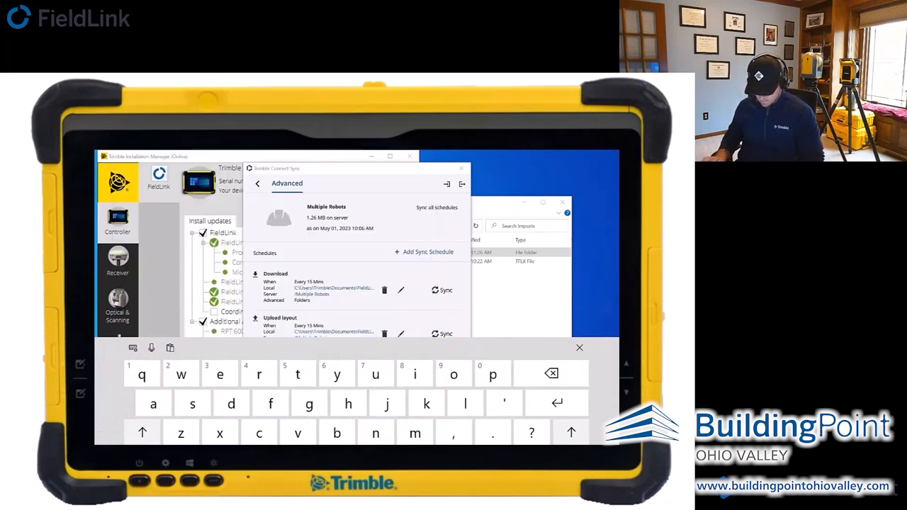
# - Launch Microsoft Edge and go to the Trimble Connect projects page at web.connect.trimble.com/projects
pyautogui.press('super')
pyautogui.scroll(-4, 170, 322)
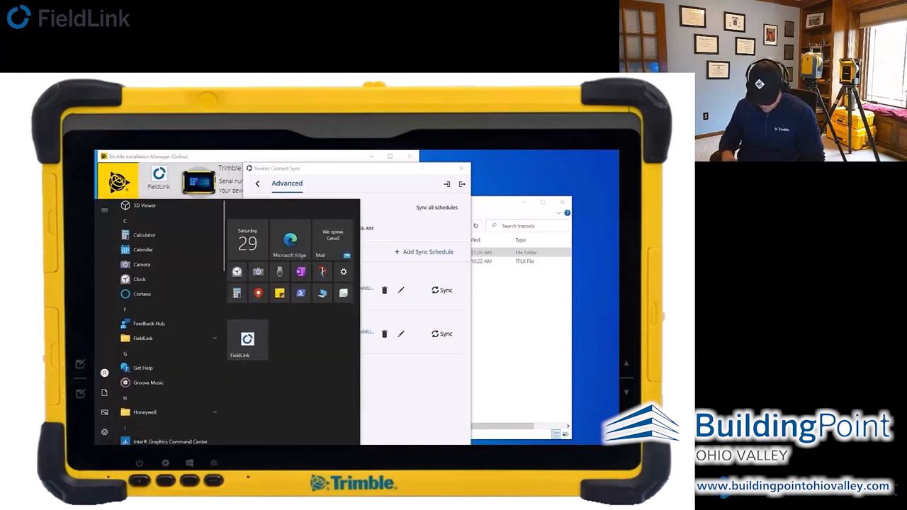
pyautogui.scroll(-5, 164, 326)
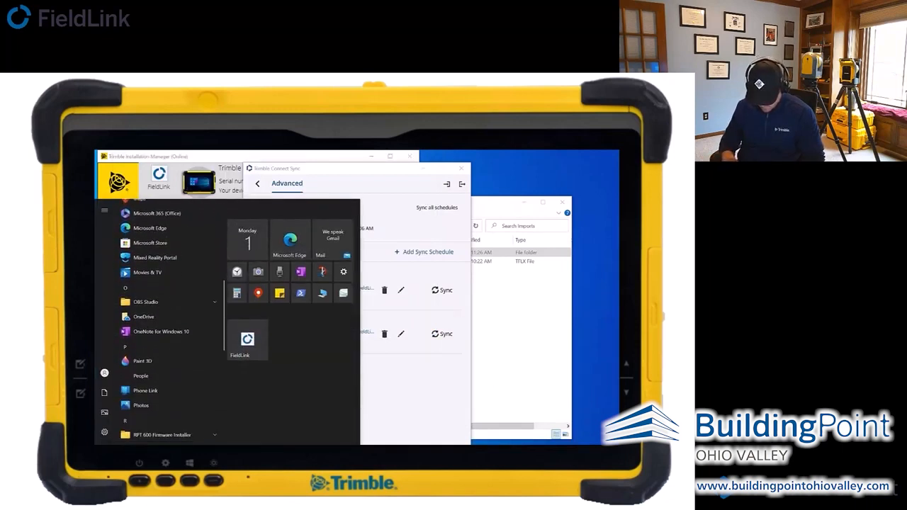
pyautogui.scroll(-4, 167, 323)
pyautogui.scroll(8, 166, 324)
pyautogui.scroll(-1, 170, 322)
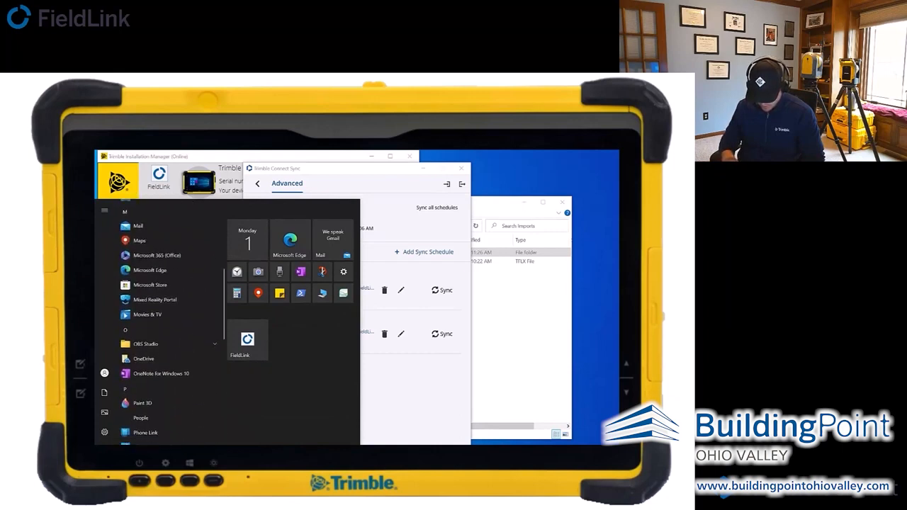
pyautogui.click(149, 267)
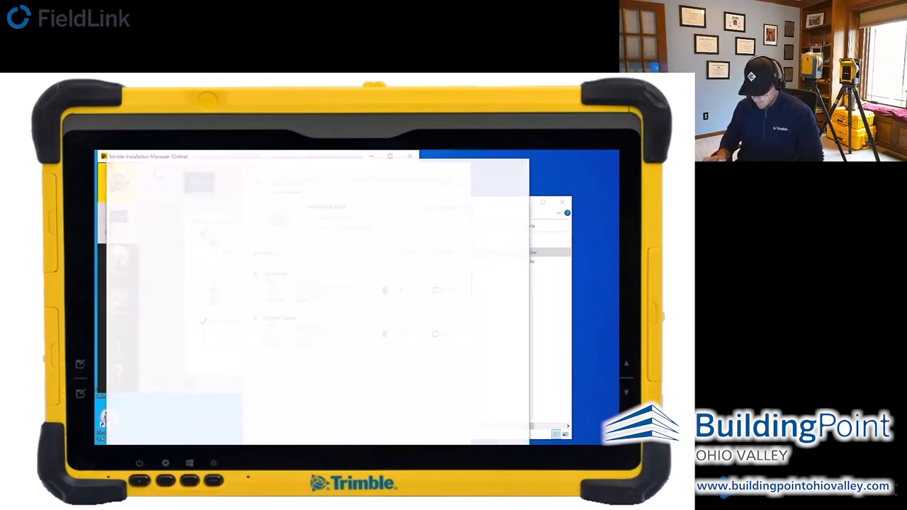
pyautogui.click(166, 183)
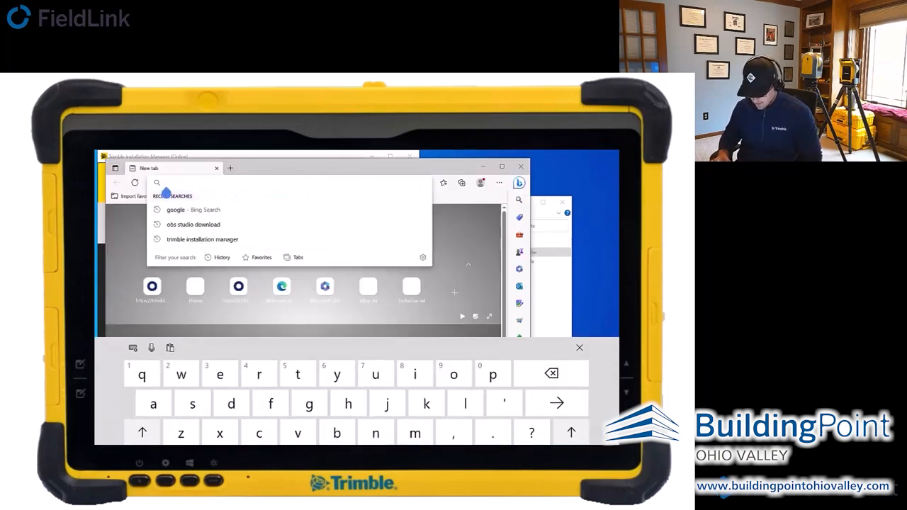
pyautogui.write('co')
pyautogui.press('Return')
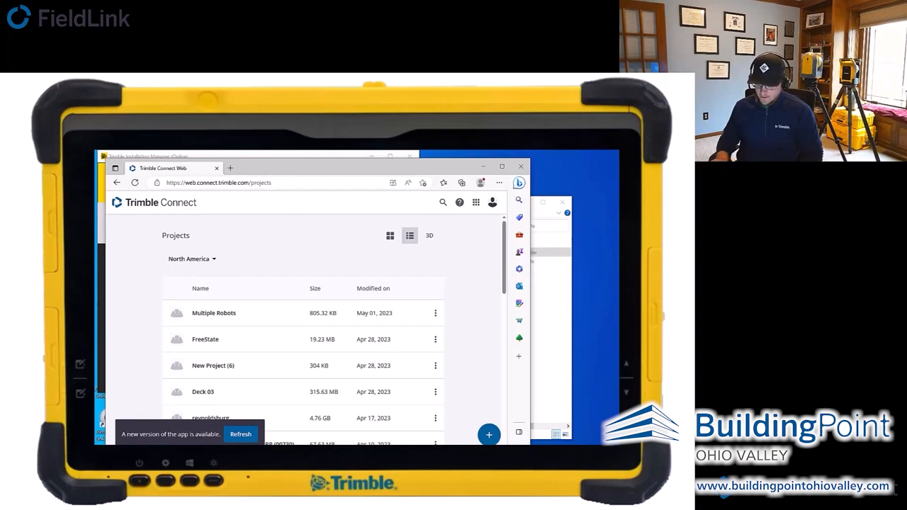
# - Look up Trimble Connect Sync among the downloadable Connect apps, and return to the project list
pyautogui.click(475, 202)
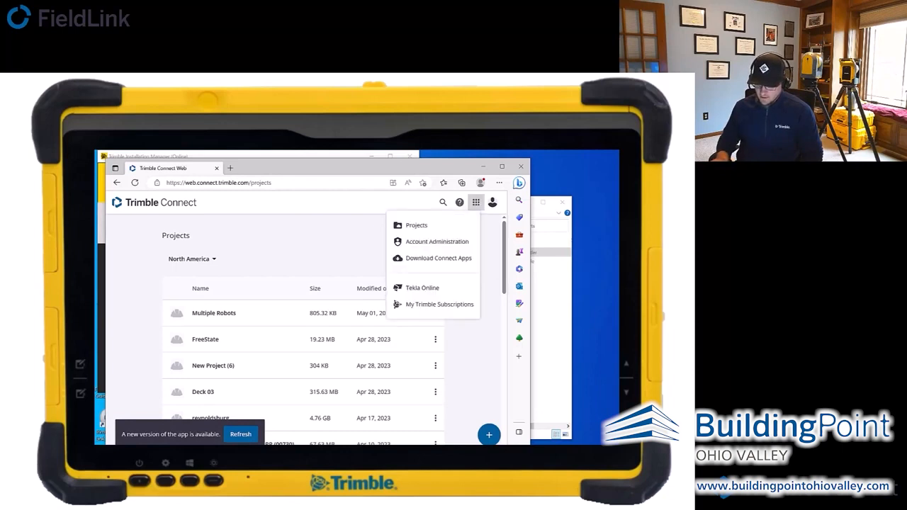
pyautogui.click(437, 258)
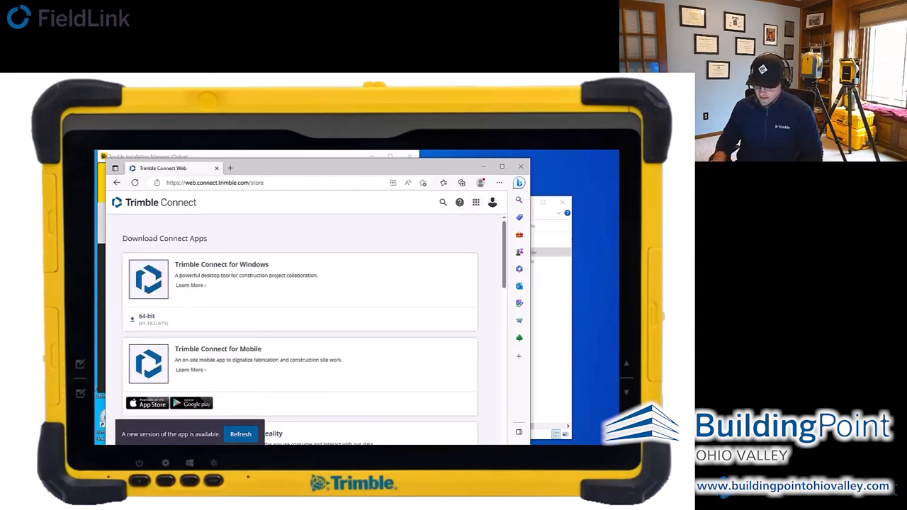
pyautogui.scroll(-5, 311, 326)
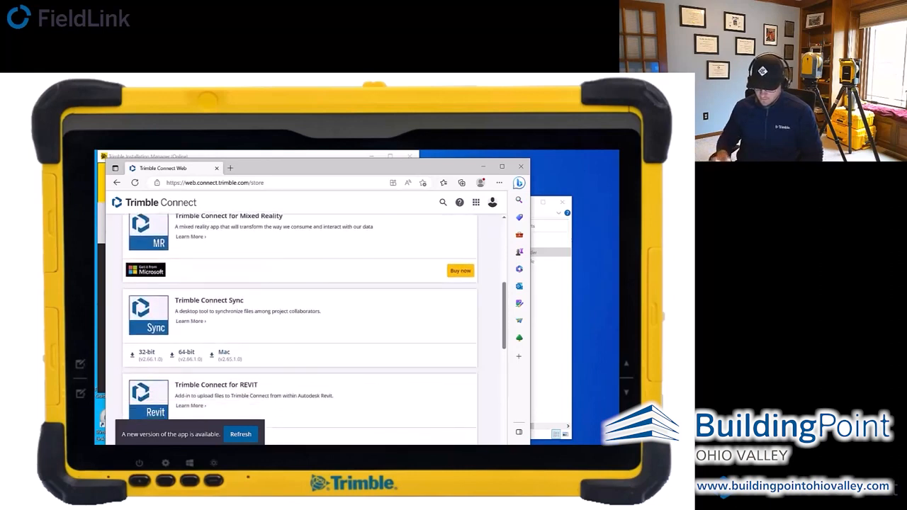
pyautogui.click(241, 434)
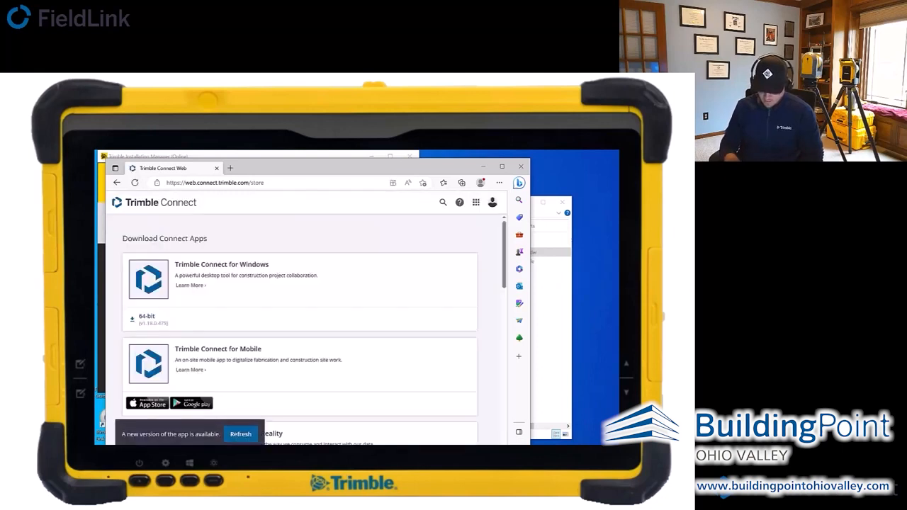
pyautogui.click(117, 182)
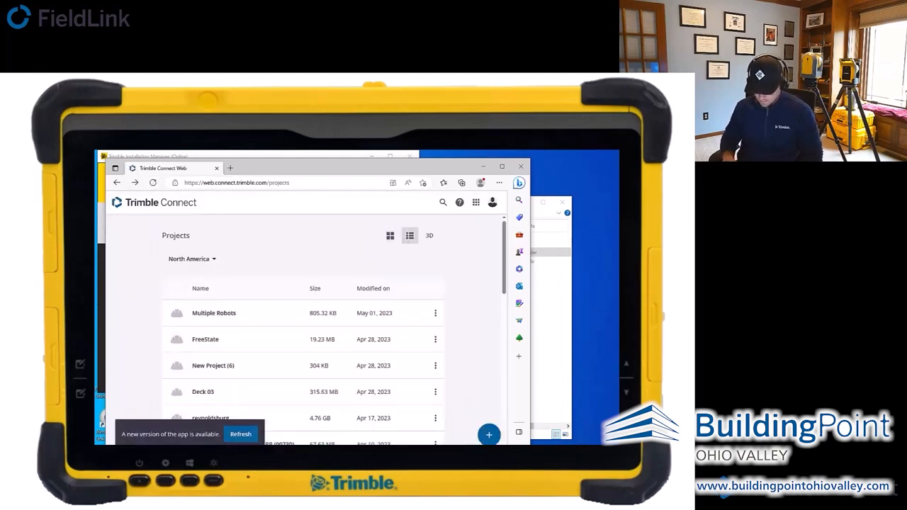
# - Switch to Trimble Connect Sync and open the advanced sync settings of the Multiple Robots project
pyautogui.hotkey('alt', 'Tab')
pyautogui.click(257, 183)
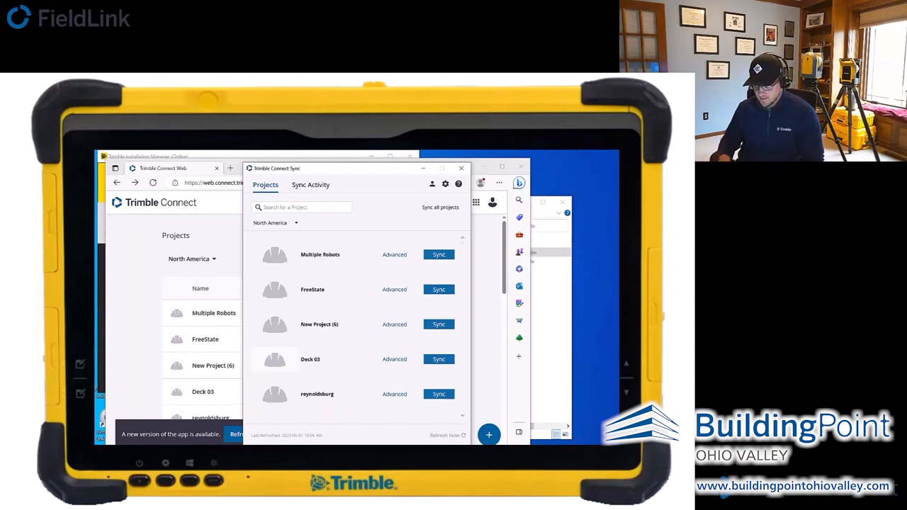
pyautogui.click(394, 254)
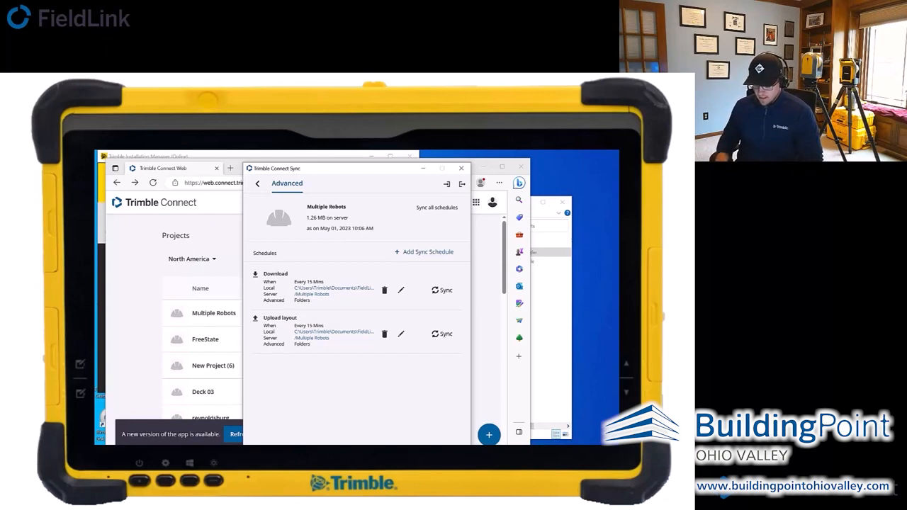
# - Add a sync schedule named Upload 2 to the Multiple Robots project with the sync direction Upload Only
pyautogui.click(424, 252)
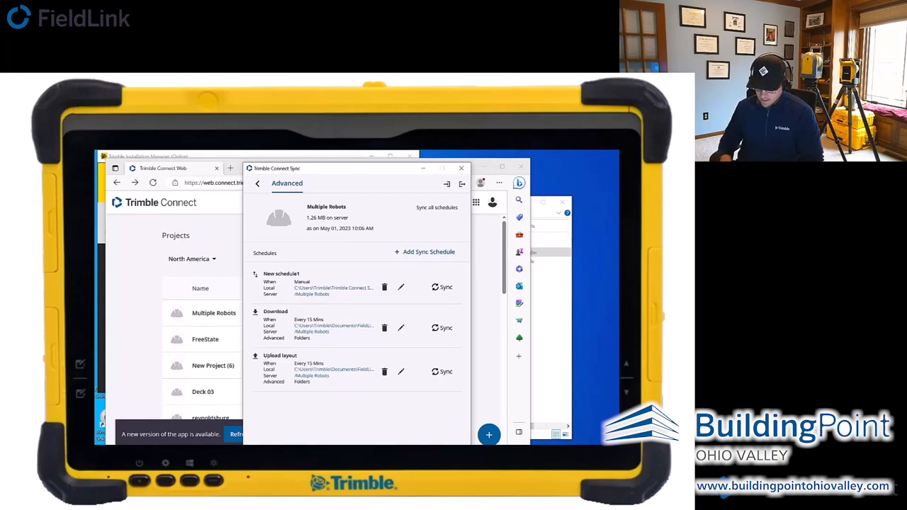
pyautogui.click(401, 287)
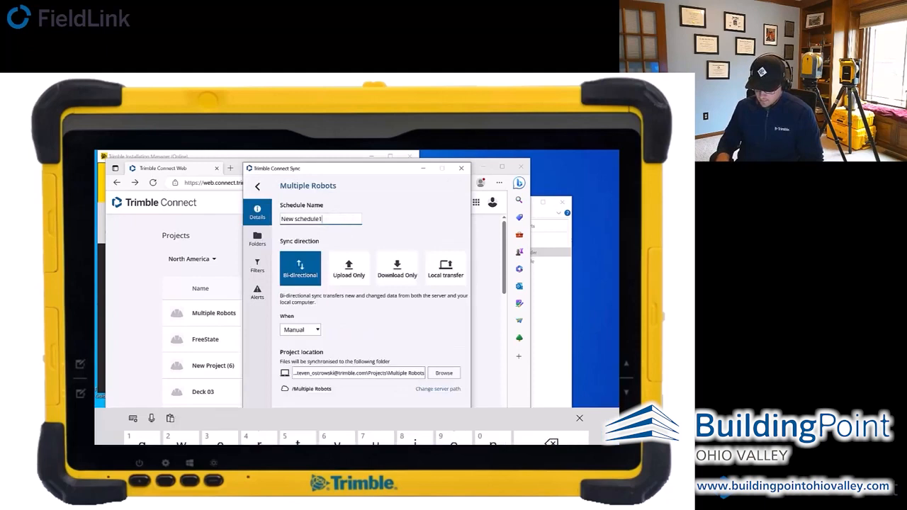
pyautogui.press('BackSpace')
pyautogui.press('BackSpace')
pyautogui.press('BackSpace')
pyautogui.press('BackSpace')
pyautogui.press('BackSpace')
pyautogui.press('BackSpace')
pyautogui.press('BackSpace')
pyautogui.press('BackSpace')
pyautogui.press('BackSpace')
pyautogui.press('BackSpace')
pyautogui.press('BackSpace')
pyautogui.press('BackSpace')
pyautogui.press('BackSpace')
pyautogui.write('Upload 2')
pyautogui.click(348, 258)
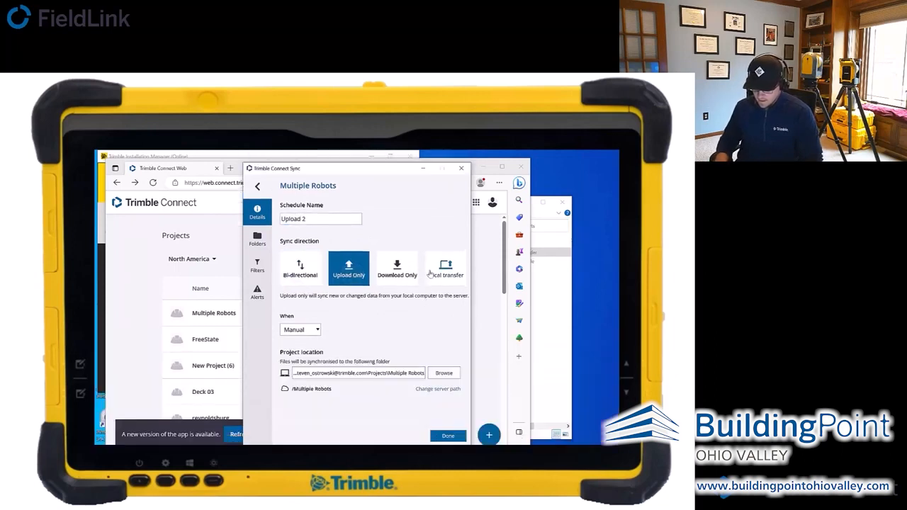
# - Set the Upload 2 schedule to run hourly, every 15 minutes
pyautogui.click(300, 329)
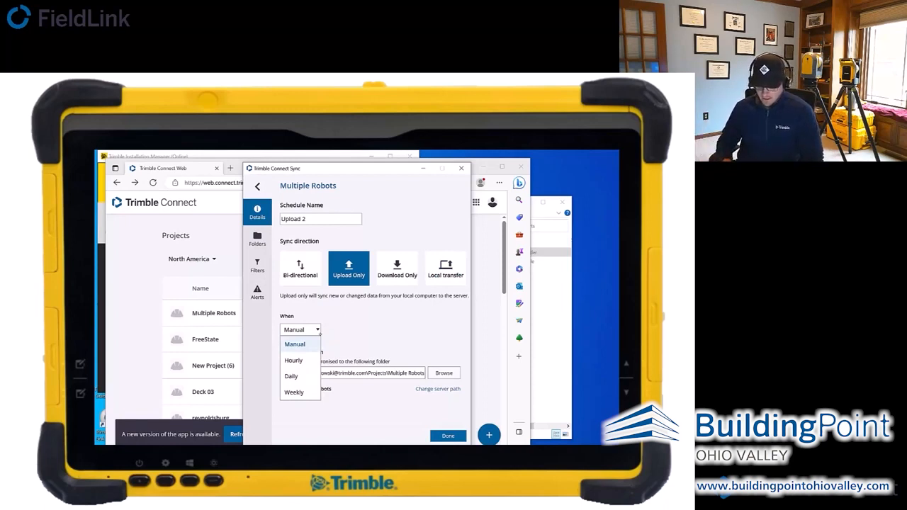
pyautogui.click(290, 376)
pyautogui.click(338, 329)
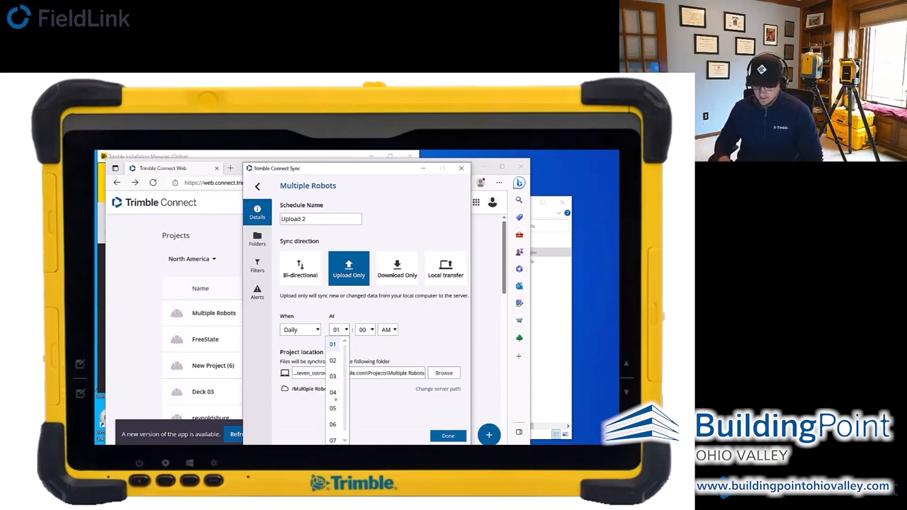
pyautogui.click(317, 332)
pyautogui.click(317, 332)
pyautogui.click(309, 361)
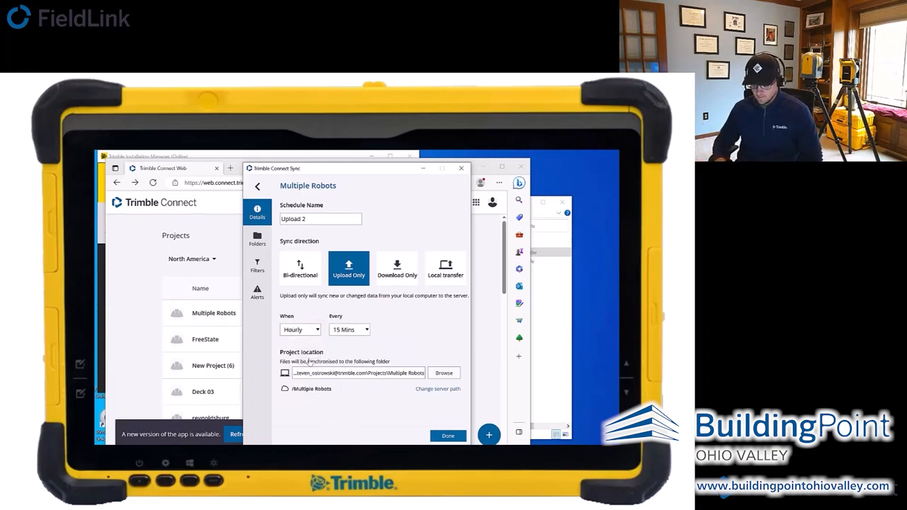
# - Set the schedule's local project location to the Multiple Robots folder inside Documents\FieldLink
pyautogui.click(444, 372)
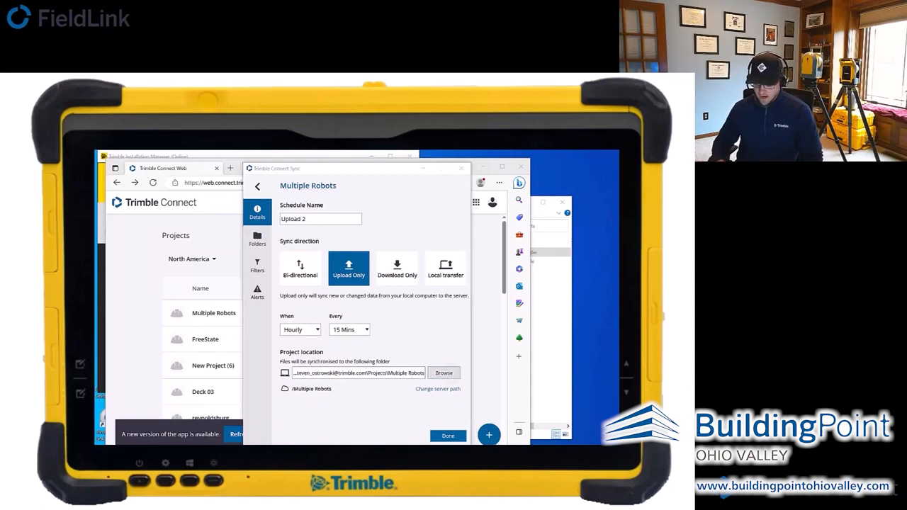
pyautogui.moveTo(411, 308); pyautogui.dragTo(412, 294)
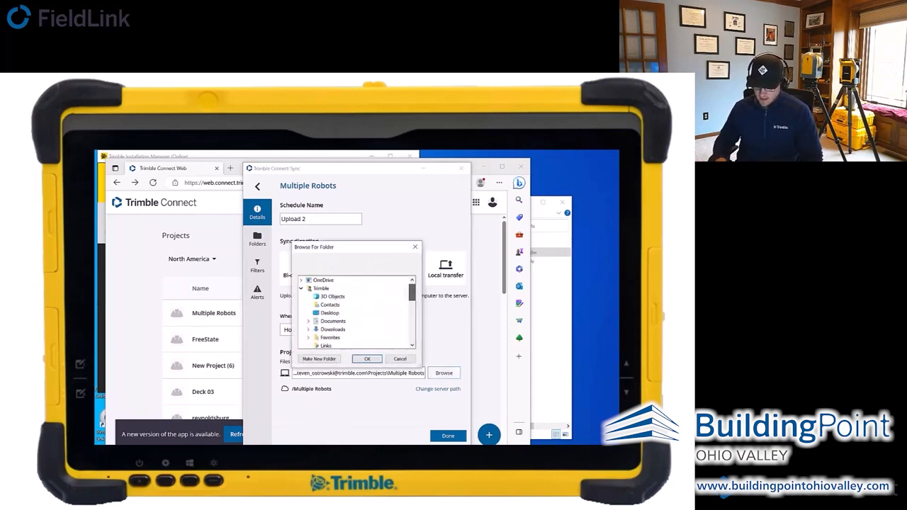
pyautogui.click(333, 321)
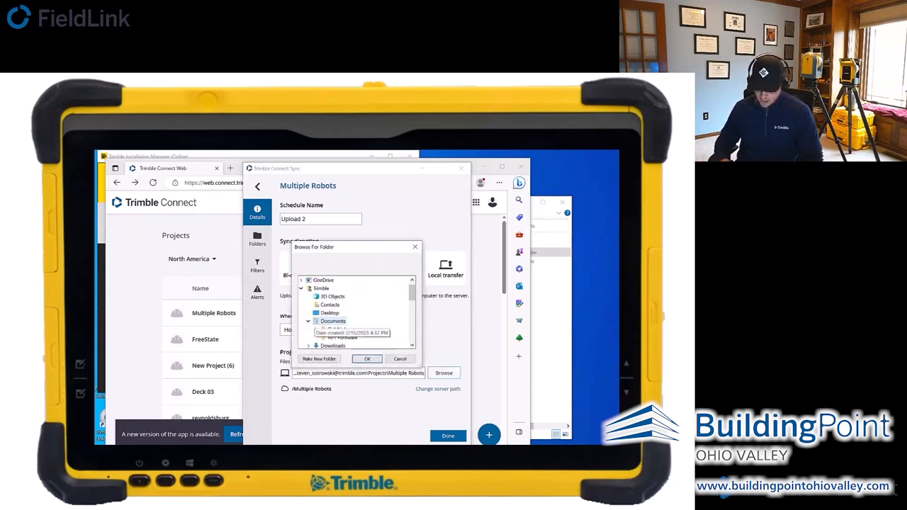
pyautogui.click(336, 329)
pyautogui.moveTo(412, 293); pyautogui.dragTo(412, 302)
pyautogui.click(352, 337)
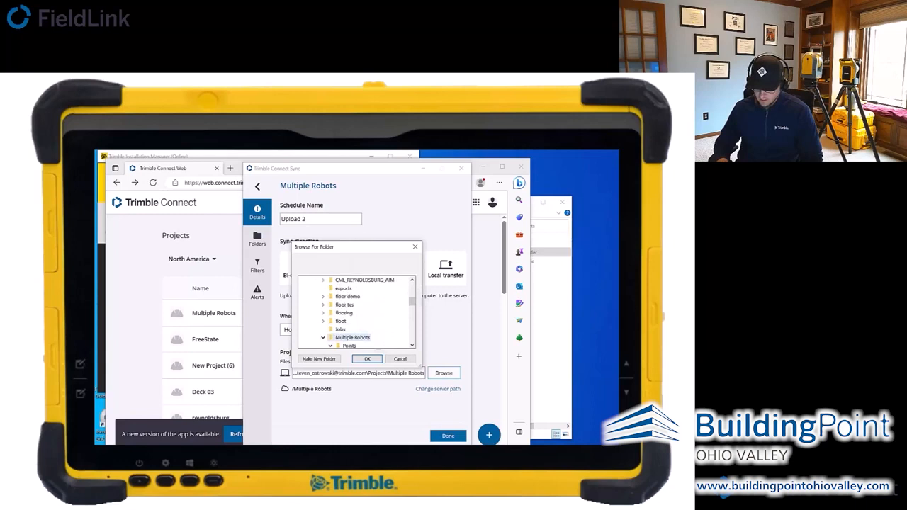
pyautogui.click(367, 359)
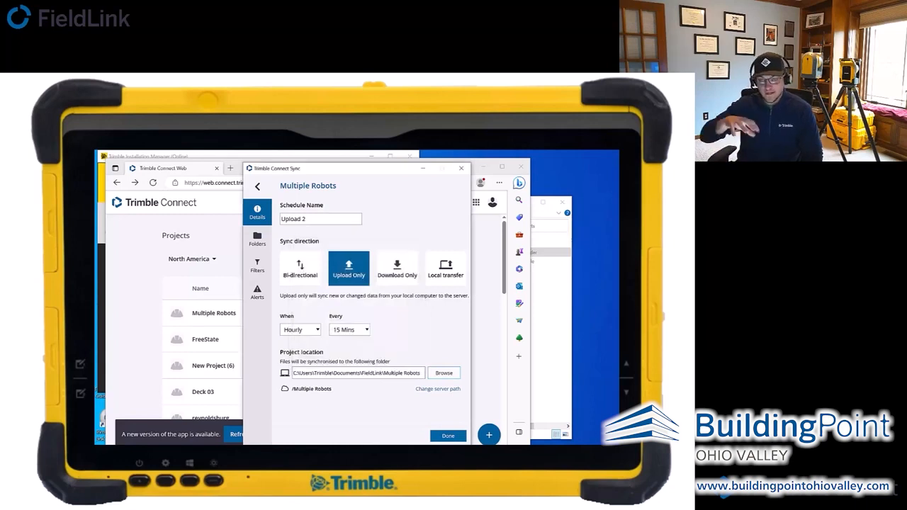
# - Restrict the synced content to only the T10X Ri.tflx file in the Points folder
pyautogui.click(257, 239)
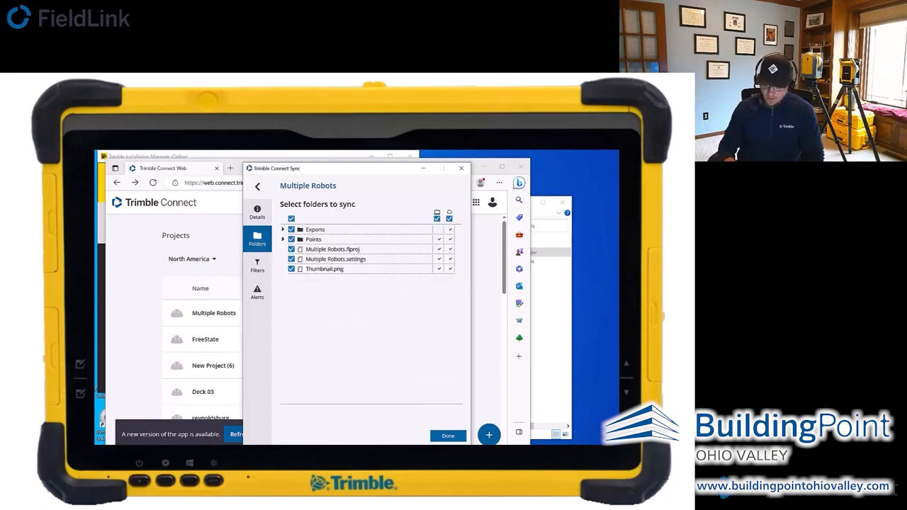
pyautogui.click(291, 218)
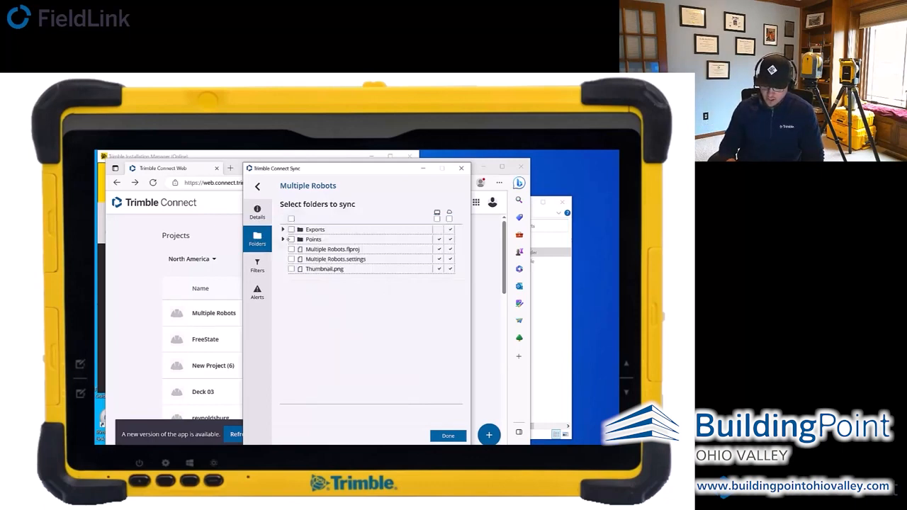
pyautogui.click(283, 240)
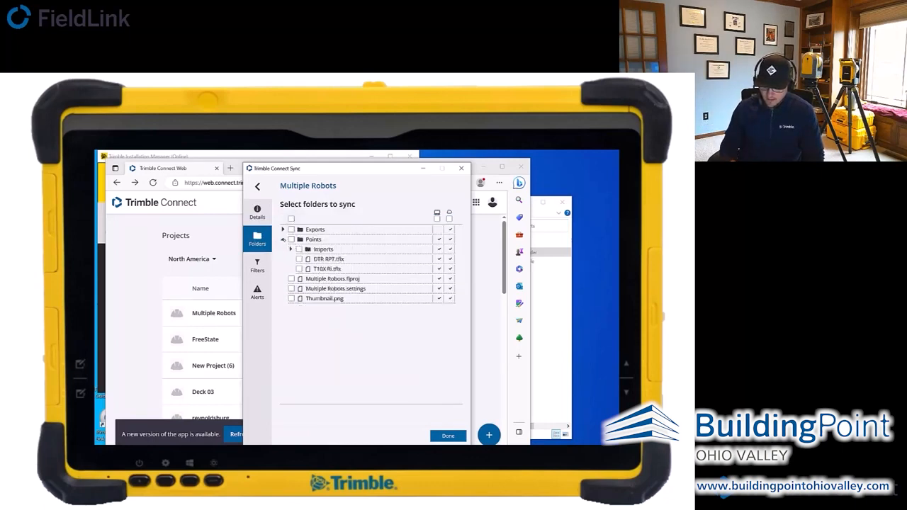
pyautogui.click(299, 269)
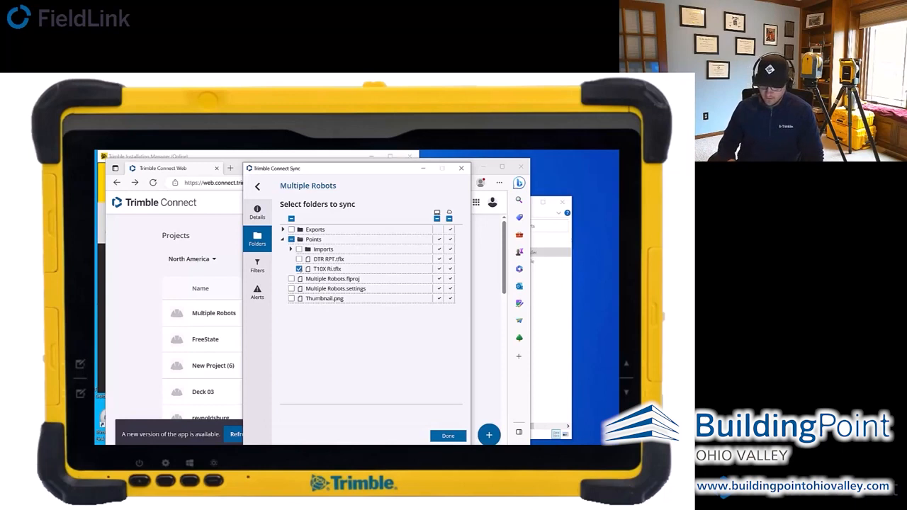
# - Set conflict resolution so files on my computer override Trimble Connect, and save the Upload 2 schedule
pyautogui.click(258, 293)
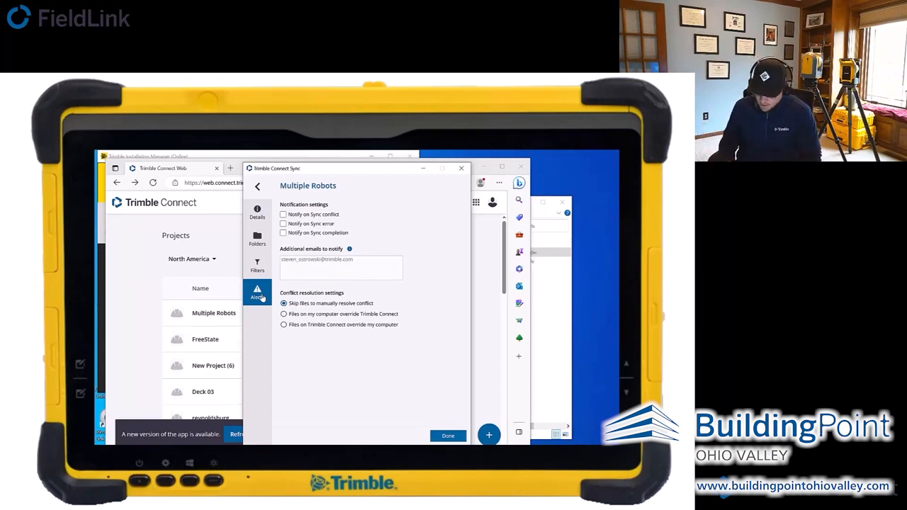
pyautogui.click(284, 314)
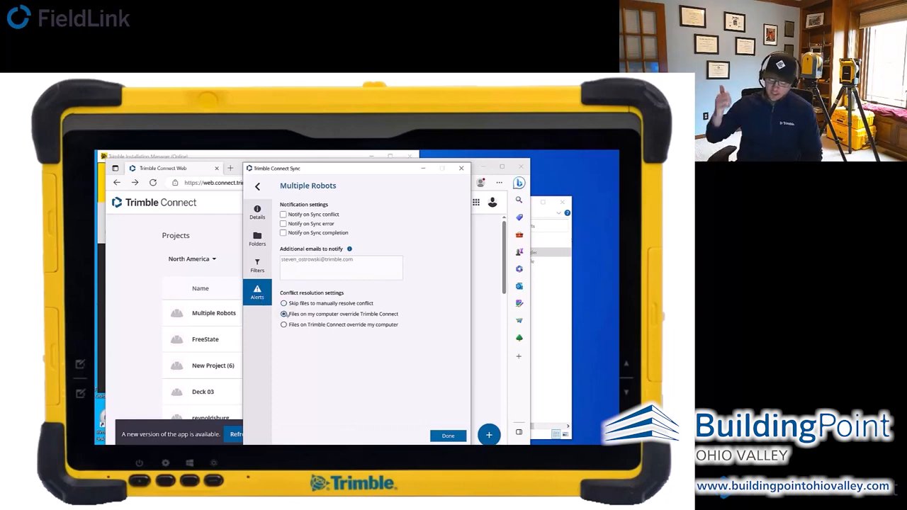
pyautogui.click(452, 437)
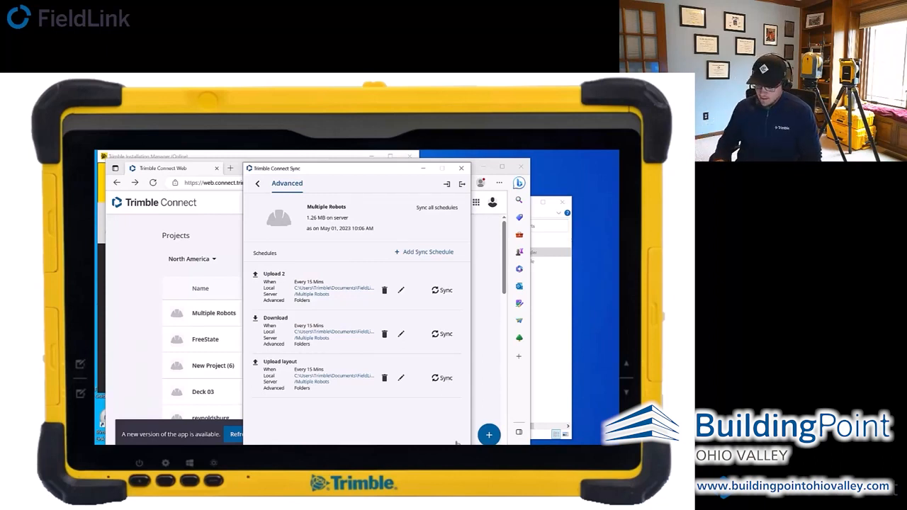
# - Add another sync schedule to the Multiple Robots project and name it Download2
pyautogui.click(419, 253)
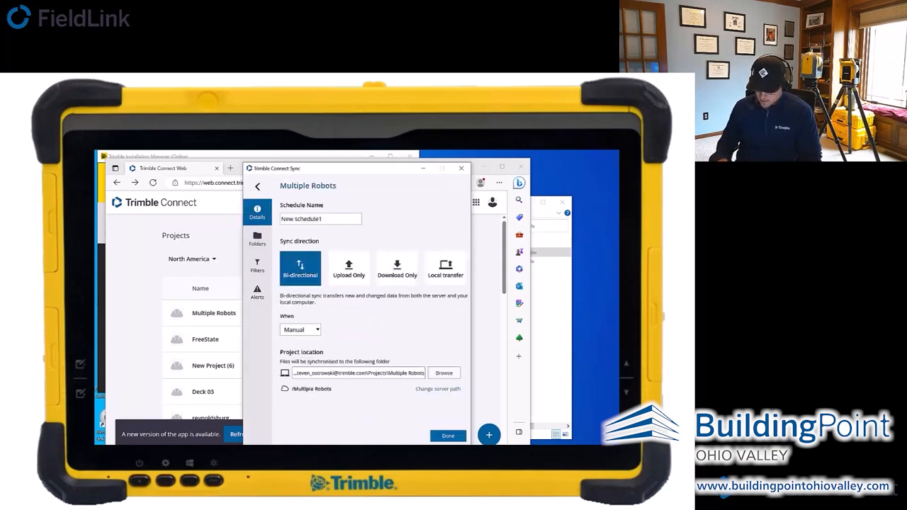
pyautogui.click(320, 219)
pyautogui.press('BackSpace')
pyautogui.press('BackSpace')
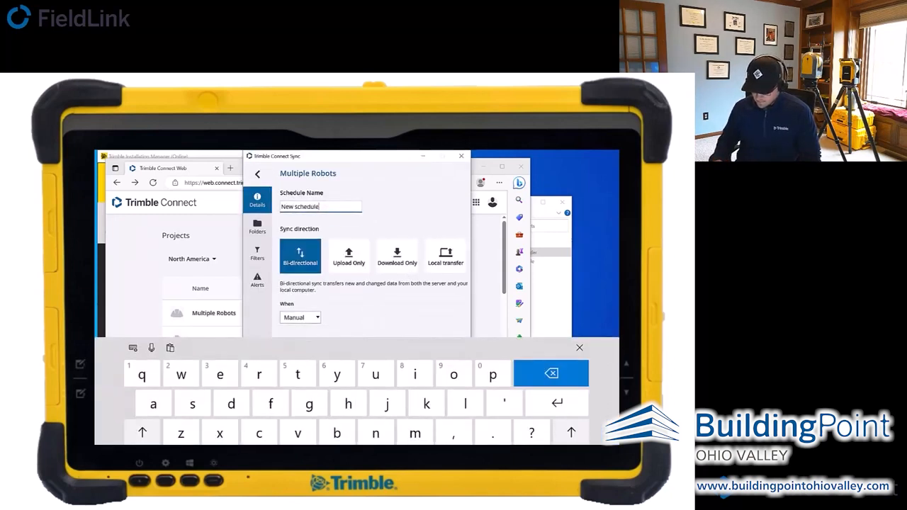
pyautogui.press('BackSpace')
pyautogui.press('BackSpace')
pyautogui.press('BackSpace')
pyautogui.press('BackSpace')
pyautogui.press('BackSpace')
pyautogui.press('BackSpace')
pyautogui.press('BackSpace')
pyautogui.press('BackSpace')
pyautogui.press('BackSpace')
pyautogui.press('BackSpace')
pyautogui.press('BackSpace')
pyautogui.write('D')
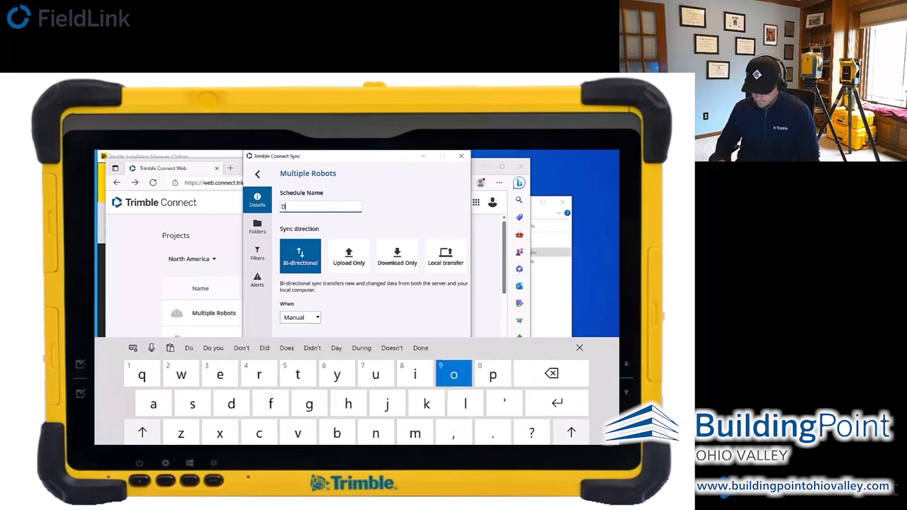
pyautogui.write('onlo')
pyautogui.press('BackSpace')
pyautogui.press('BackSpace')
pyautogui.press('BackSpace')
pyautogui.write('nload')
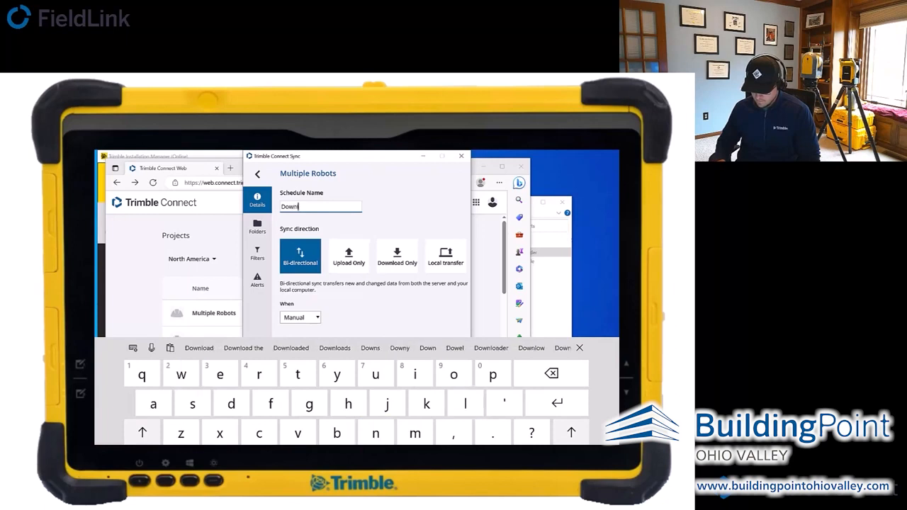
pyautogui.write('2')
# - Make the Download2 schedule download only and run it hourly, every 15 minutes
pyautogui.click(397, 255)
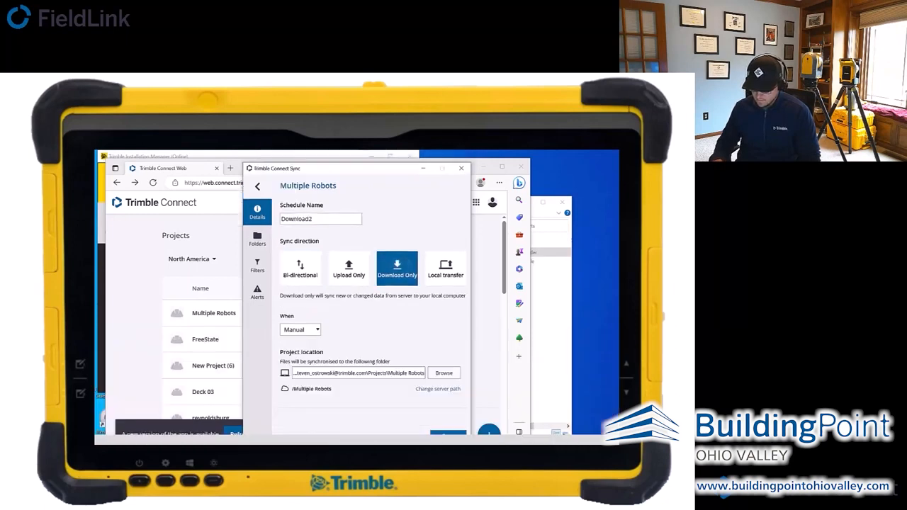
pyautogui.click(316, 330)
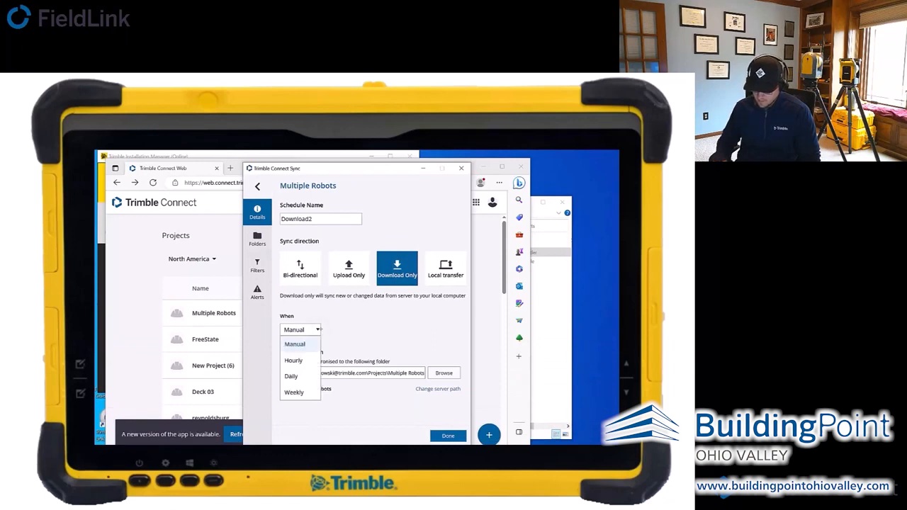
pyautogui.click(307, 361)
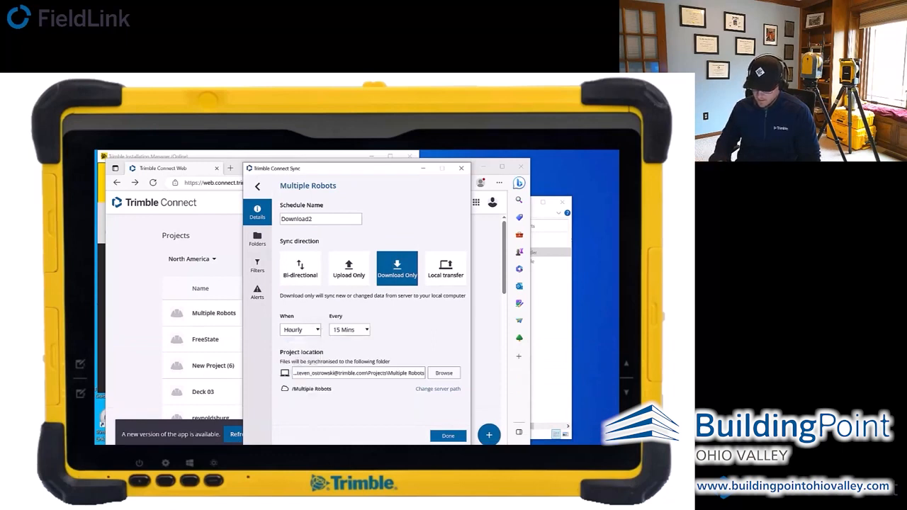
# - Set the Download2 schedule's local project location to the Multiple Robots folder inside Documents\FieldLink
pyautogui.click(443, 373)
pyautogui.moveTo(411, 310); pyautogui.dragTo(411, 300)
pyautogui.click(308, 305)
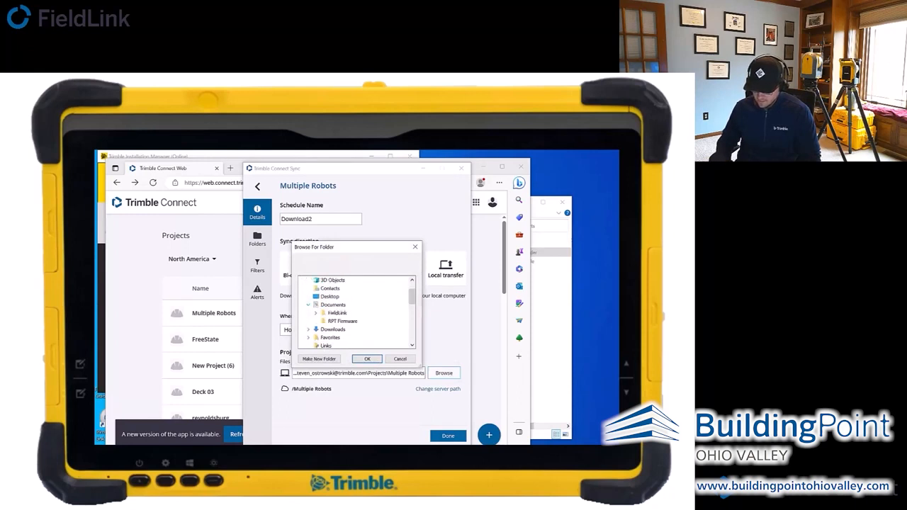
pyautogui.click(316, 313)
pyautogui.moveTo(411, 294); pyautogui.dragTo(412, 305)
pyautogui.click(352, 305)
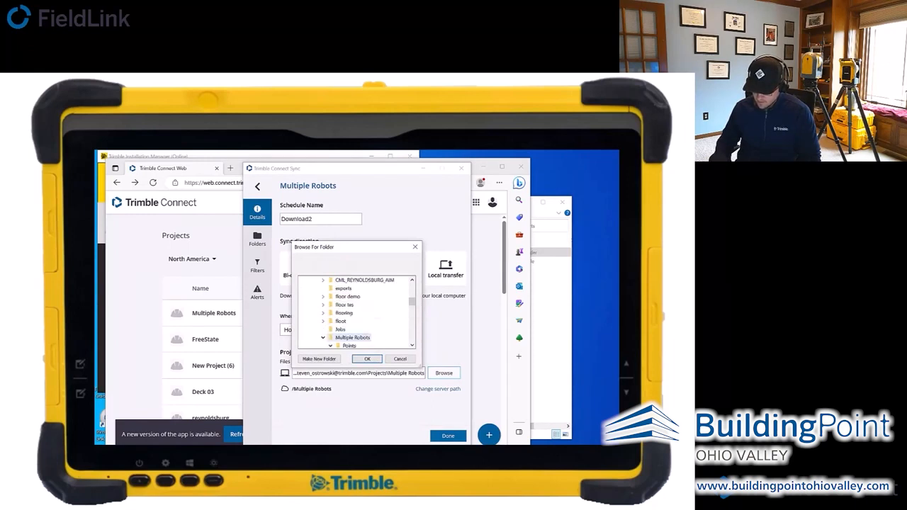
pyautogui.click(367, 359)
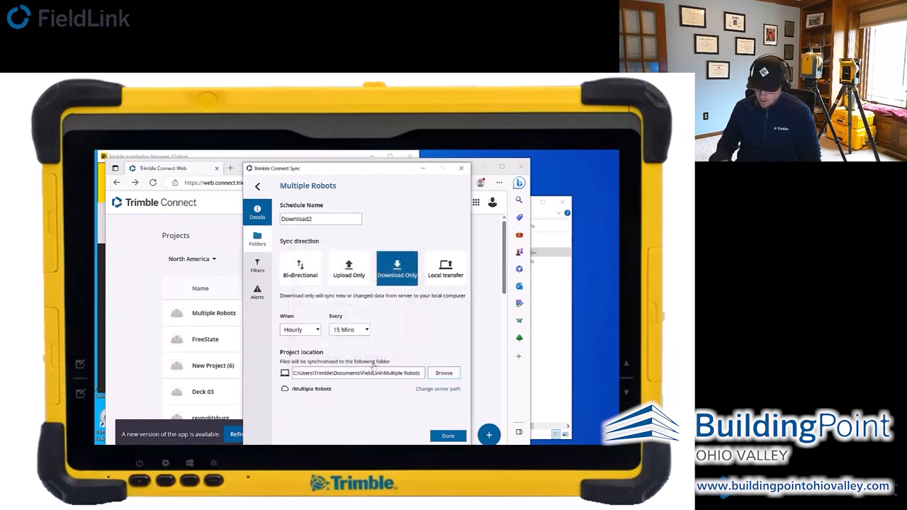
# - Limit the Download2 schedule's synced content to only the DTR RPT.tflx file in the Points folder
pyautogui.click(263, 240)
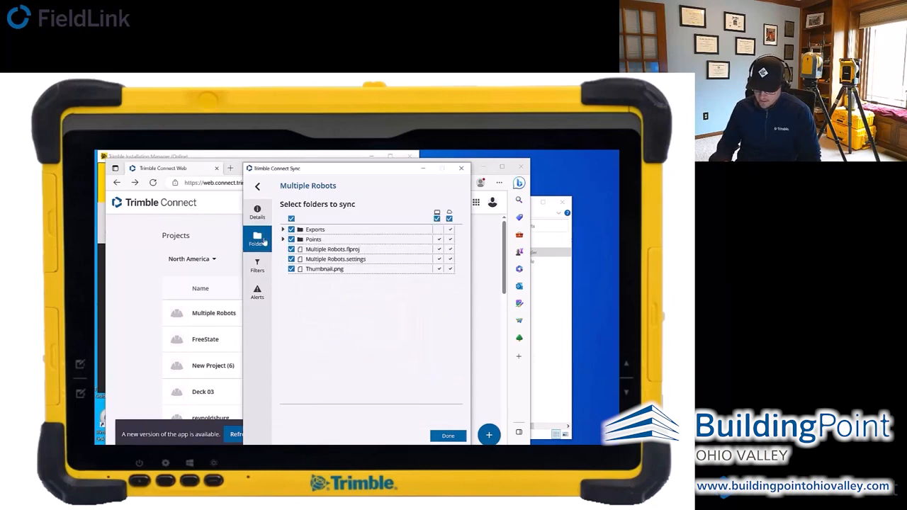
pyautogui.click(291, 219)
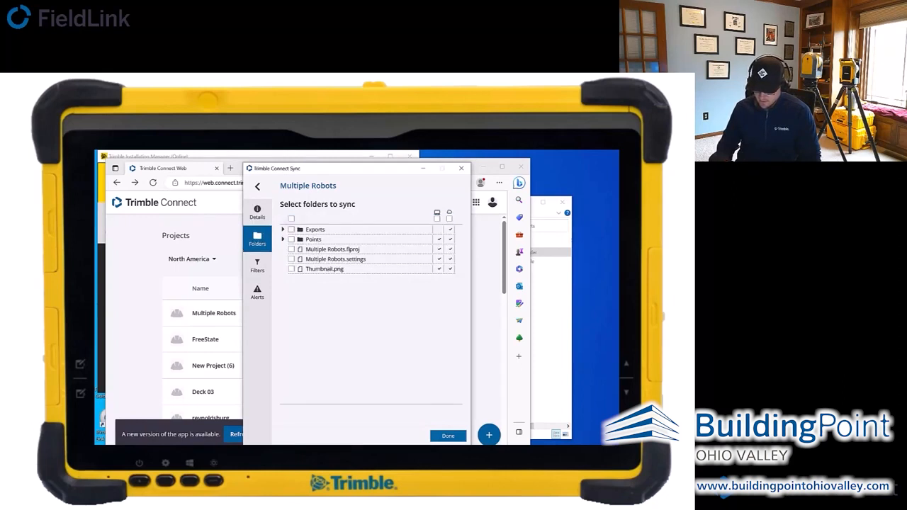
pyautogui.click(283, 239)
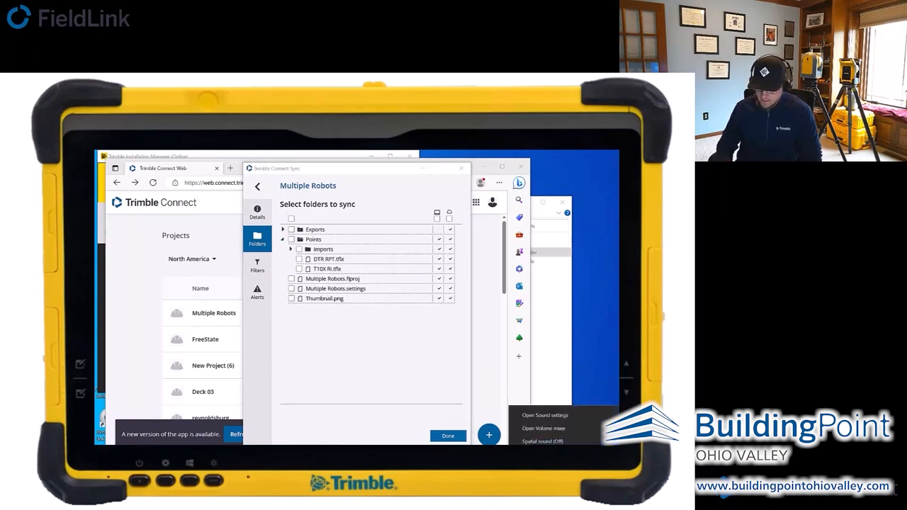
pyautogui.click(299, 269)
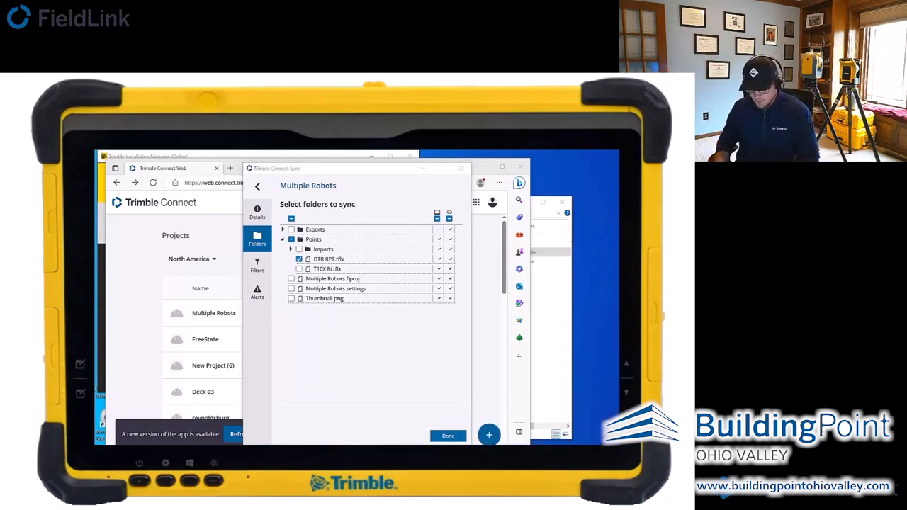
# - Set conflict resolution so files on Trimble Connect override my computer, and save the Download2 schedule
pyautogui.click(258, 298)
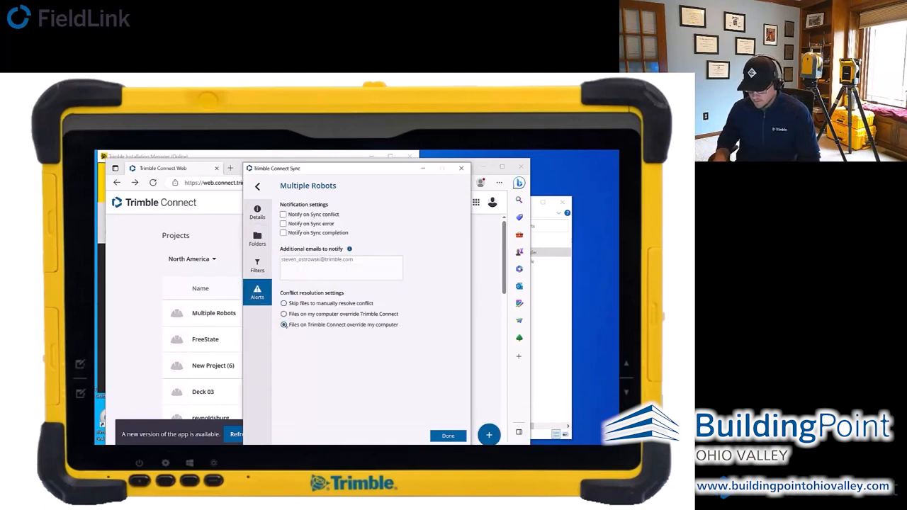
pyautogui.click(448, 436)
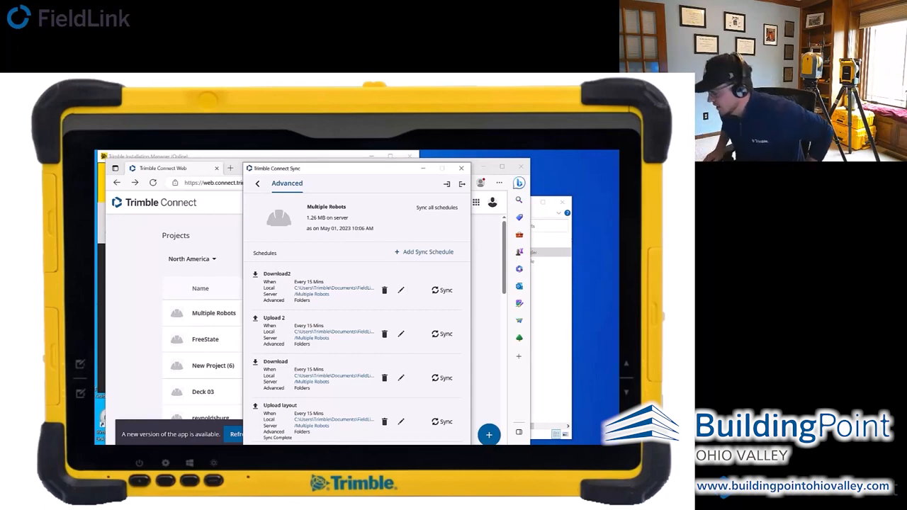
# - Review the Upload 2 schedule's details, filters and alert settings, and return from the schedule list
pyautogui.click(401, 333)
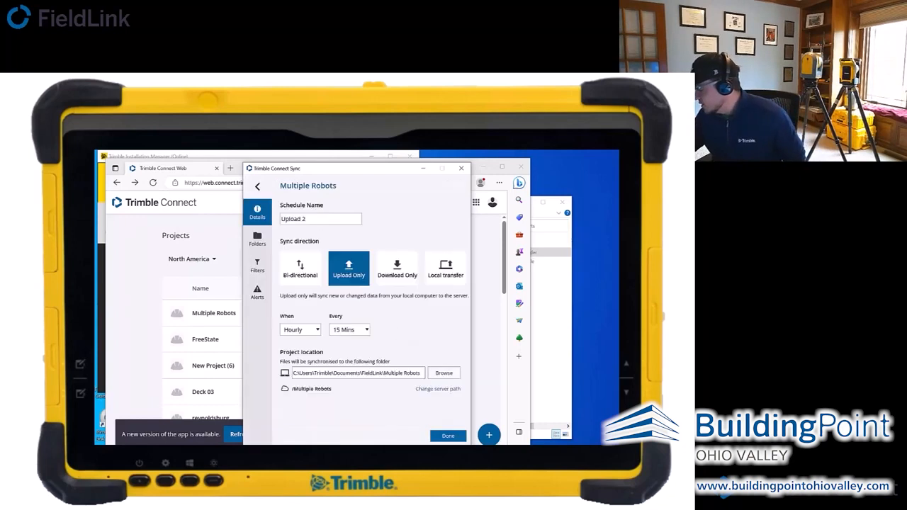
pyautogui.click(257, 266)
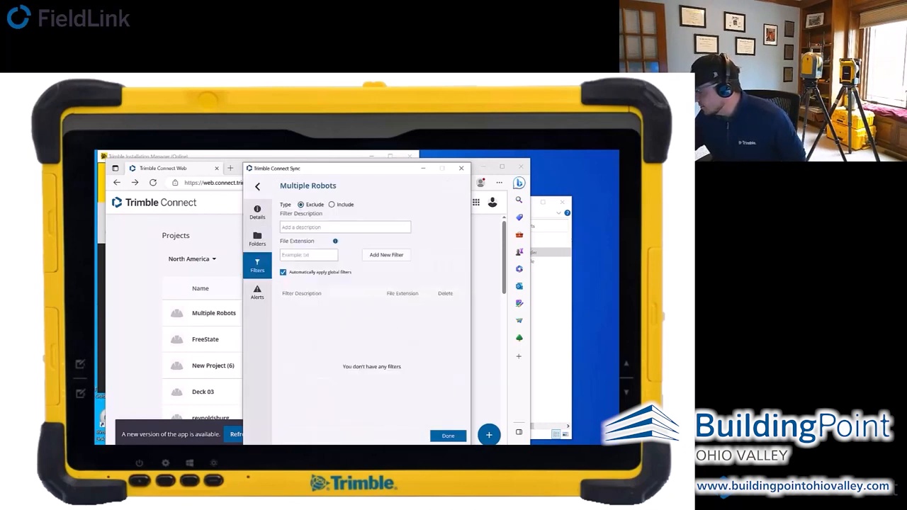
pyautogui.click(258, 292)
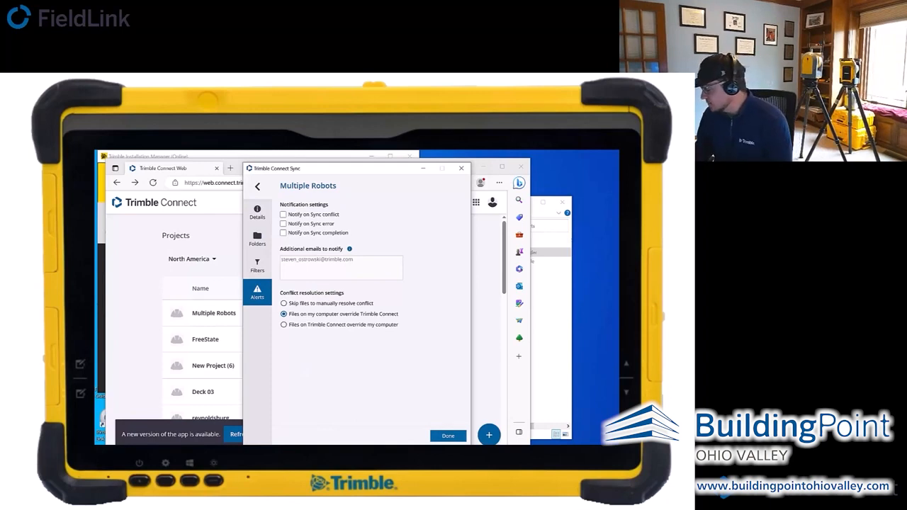
pyautogui.click(448, 435)
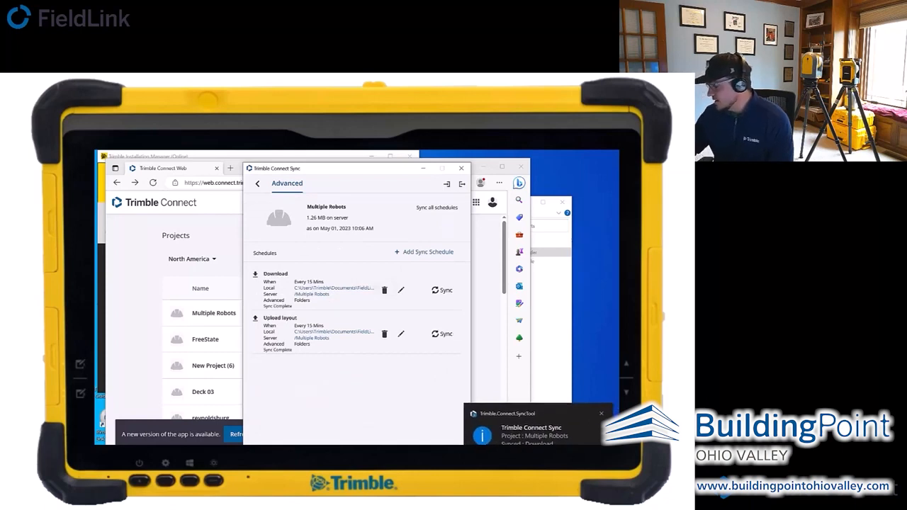
pyautogui.click(257, 184)
pyautogui.click(310, 184)
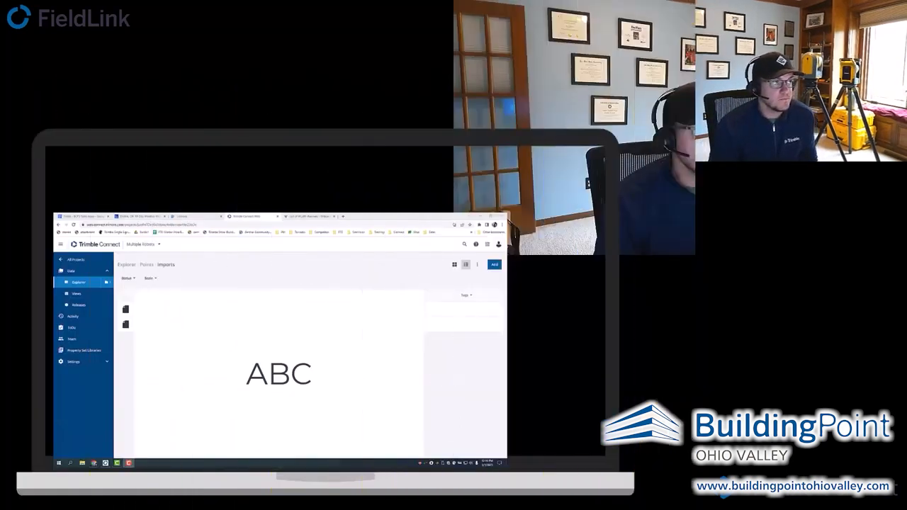
# - Switch to Gmail and read the Trimble Connect sync notification for the Multiple Robots Upload layout schedule
pyautogui.click(119, 218)
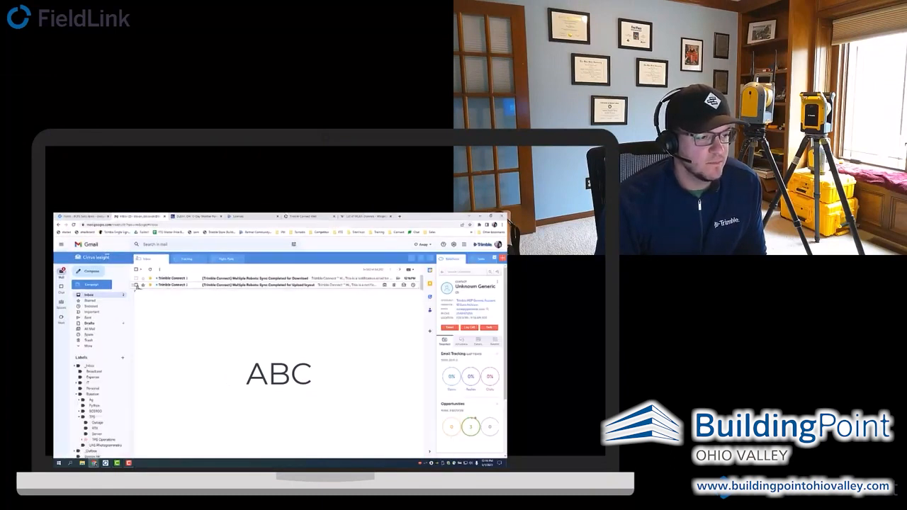
pyautogui.click(191, 283)
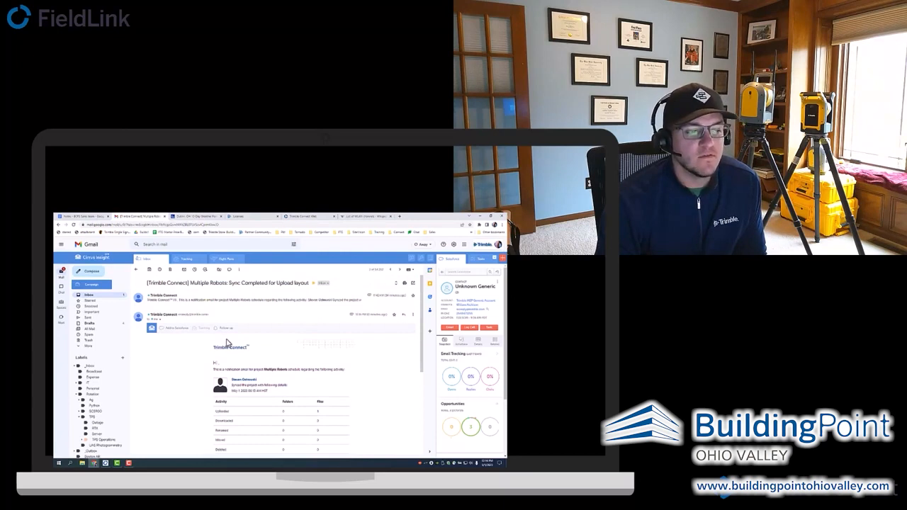
pyautogui.scroll(-2, 297, 395)
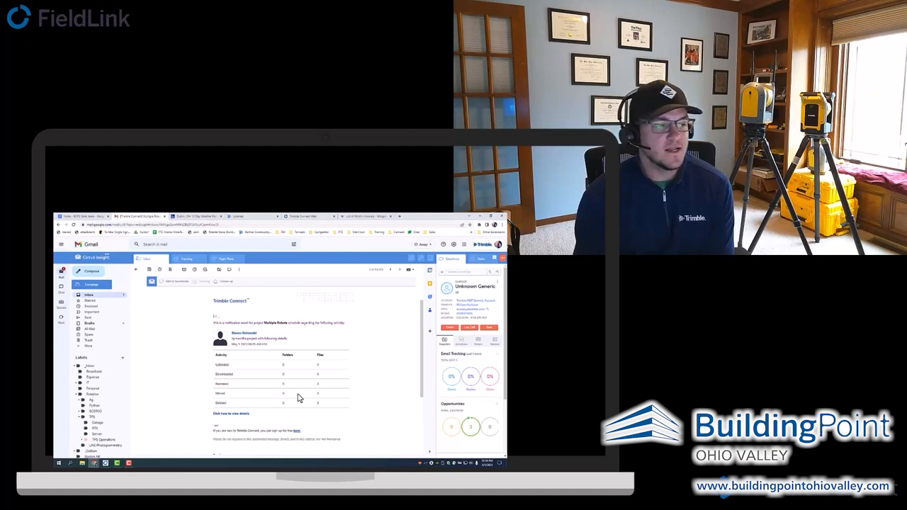
pyautogui.scroll(2, 155, 304)
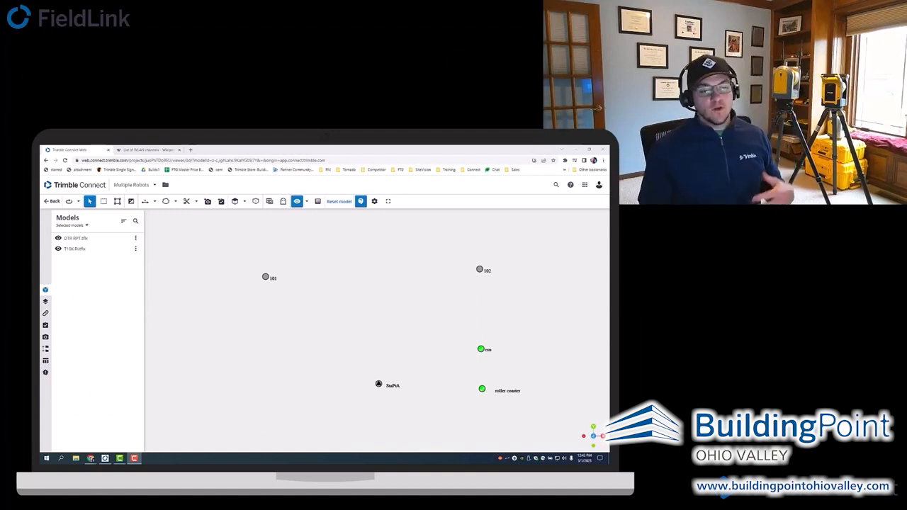
# - In Trimble Connect's Points folder, open DTR RPT.tflx and T10X Ri.tflx together in the 3D viewer and show them from the top
pyautogui.click(51, 202)
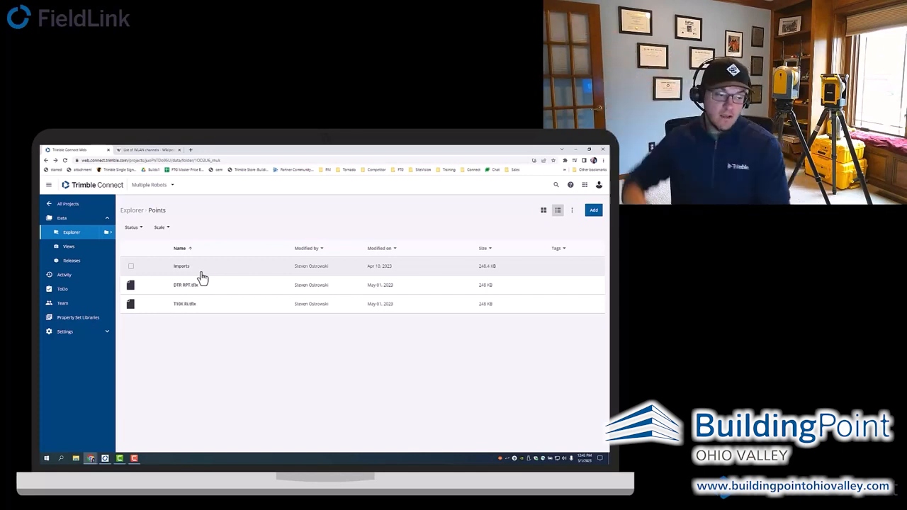
pyautogui.click(130, 284)
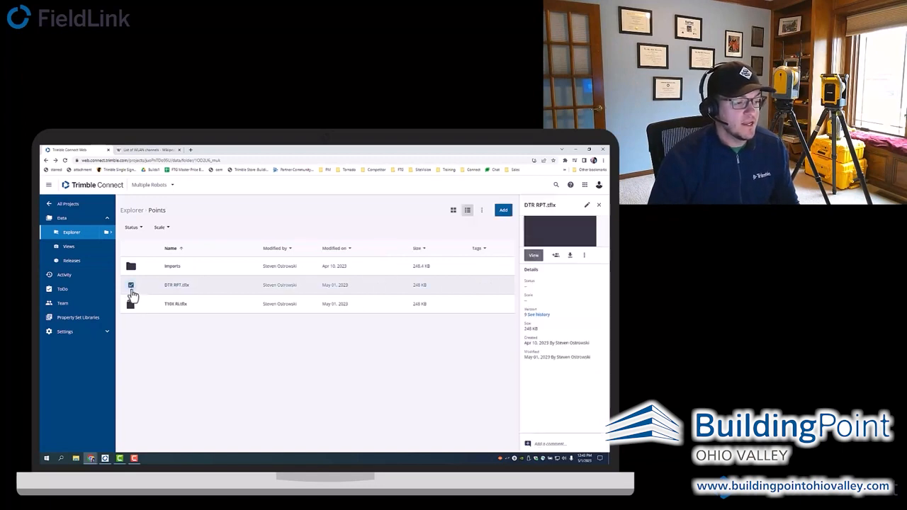
pyautogui.click(131, 304)
pyautogui.click(553, 227)
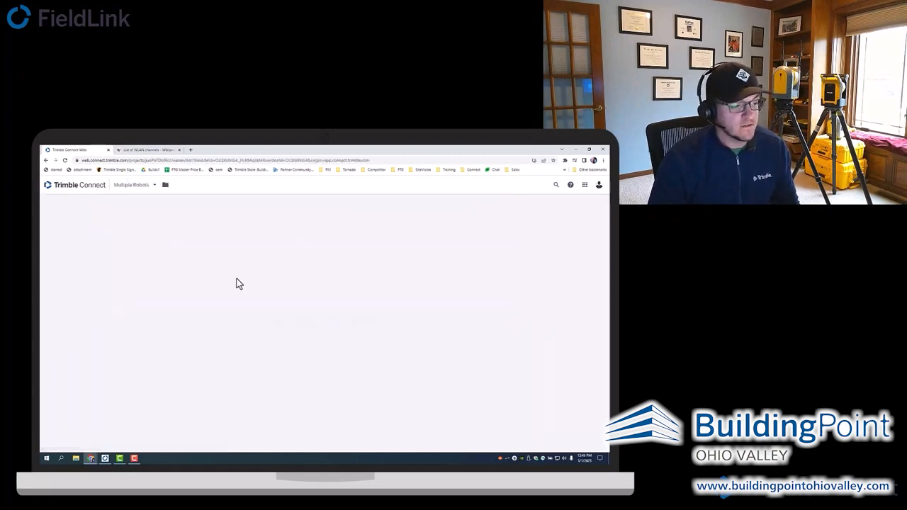
pyautogui.click(236, 202)
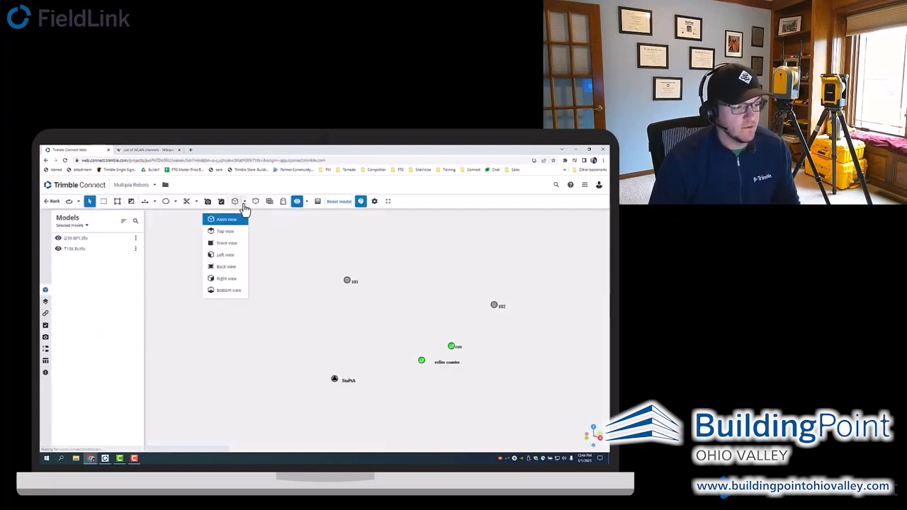
pyautogui.click(232, 238)
# - Toggle the visibility of the DTR RPT.tflx model in the viewer to compare both robots' points
pyautogui.click(58, 240)
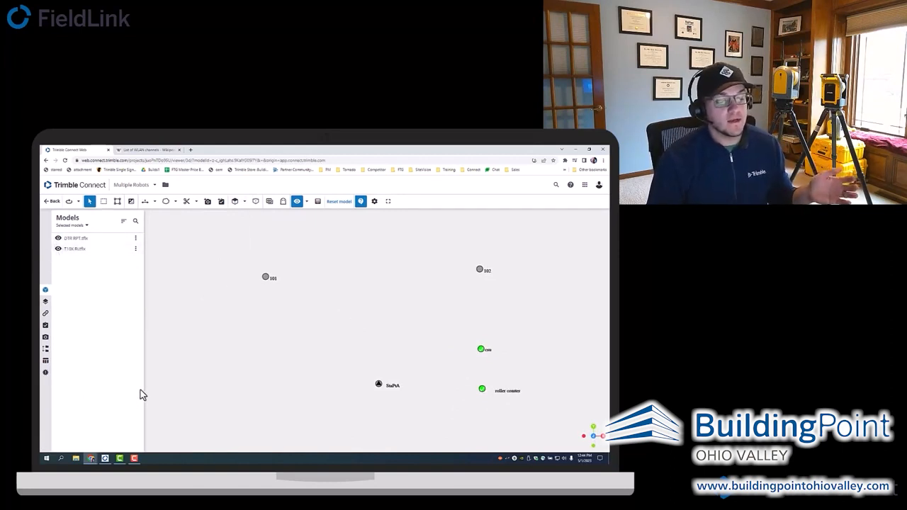
pyautogui.click(58, 239)
pyautogui.click(59, 240)
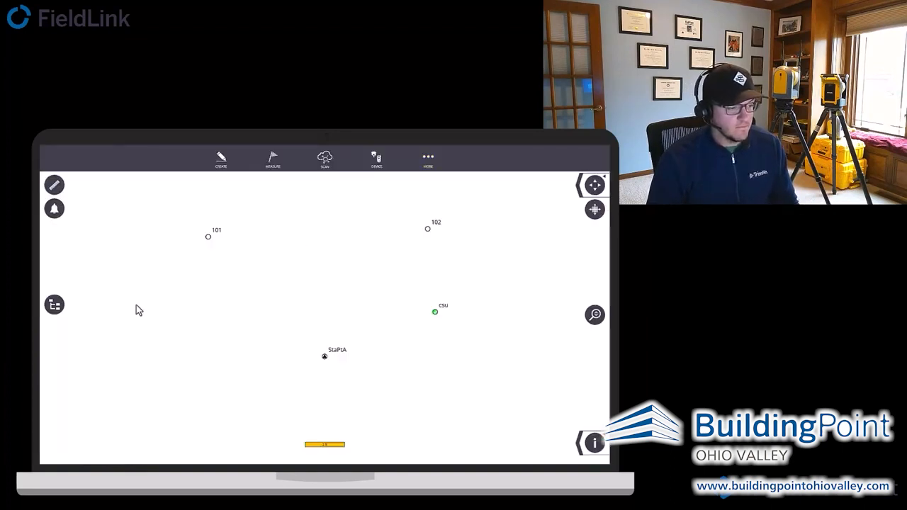
# - In FieldLink, expand the Multiple Robots project's points and alternate between the DTR RPT and T10X Ri layouts, ending with T10X Ri displayed
pyautogui.click(61, 306)
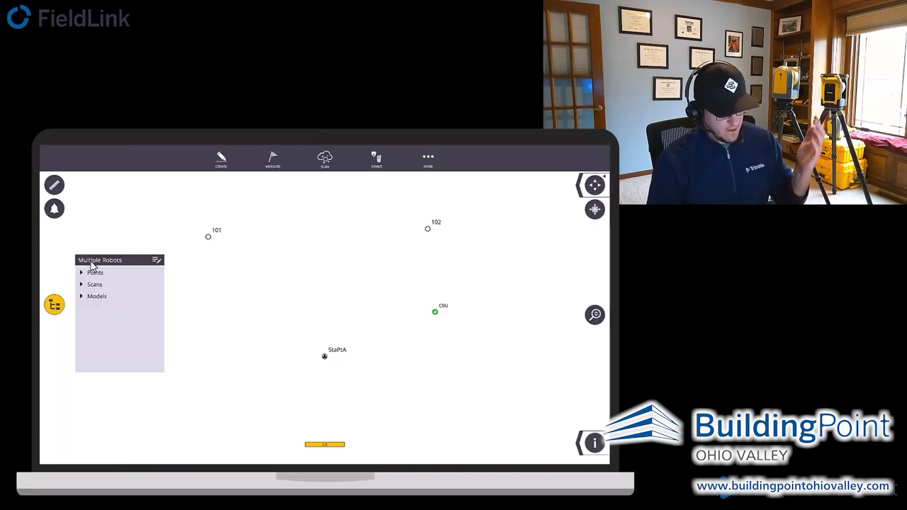
pyautogui.click(81, 272)
pyautogui.click(156, 290)
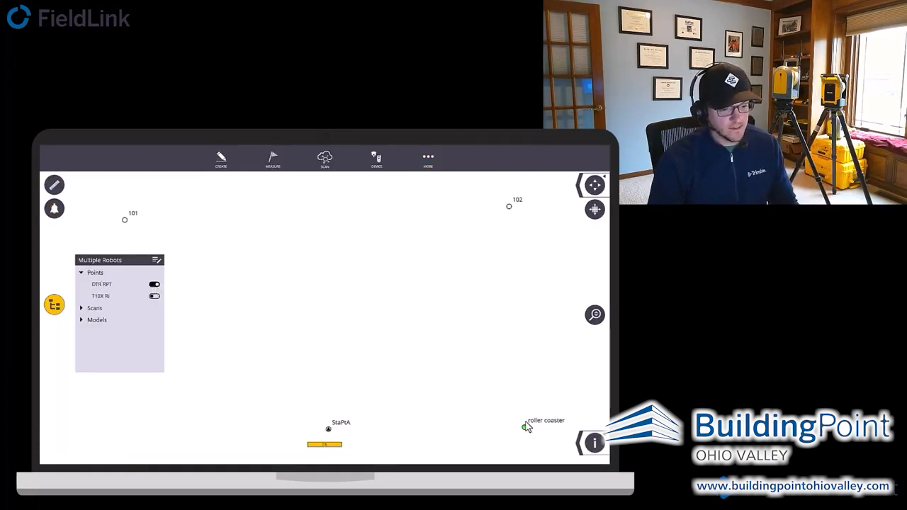
pyautogui.click(155, 296)
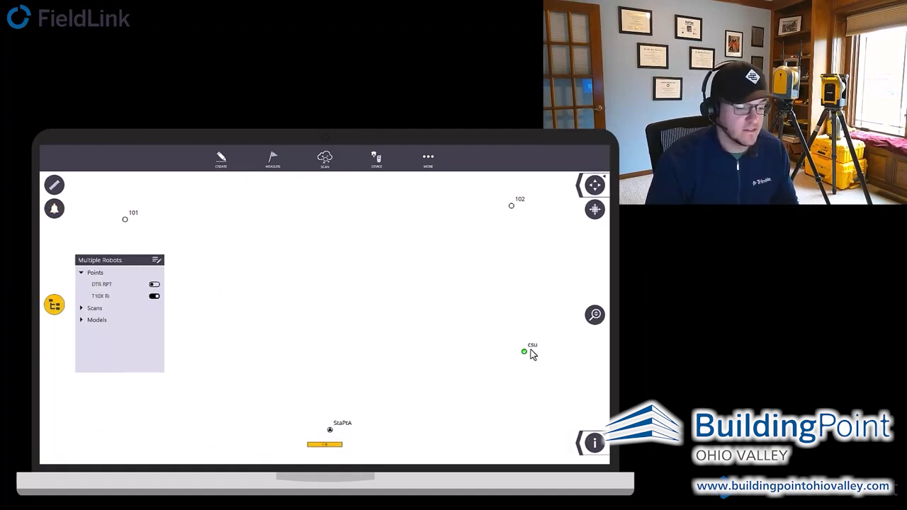
# - Import the DTR RPT TFLX file from the Multiple Robots Points folder into the project
pyautogui.click(427, 161)
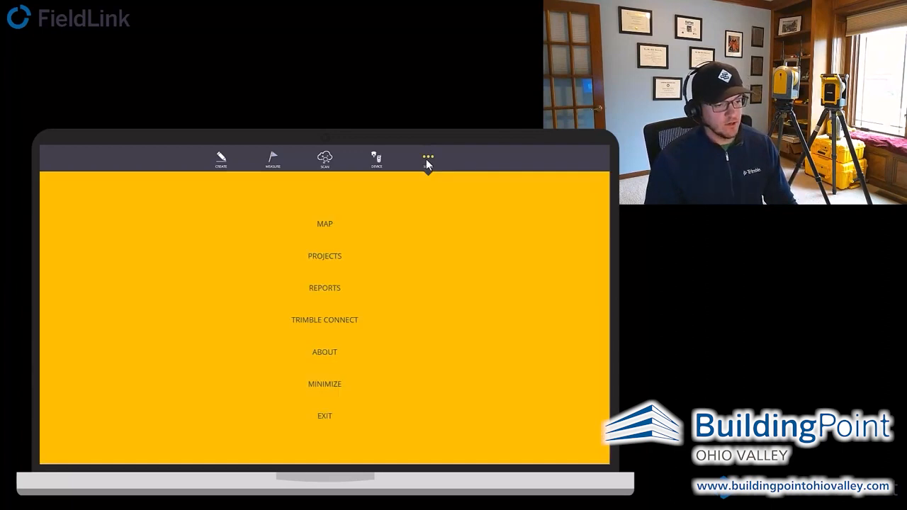
pyautogui.click(329, 259)
pyautogui.click(324, 326)
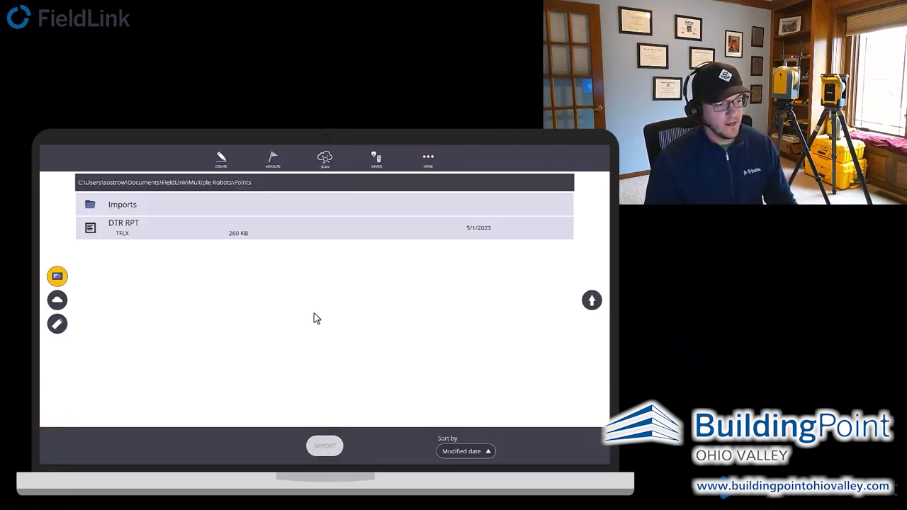
pyautogui.click(263, 236)
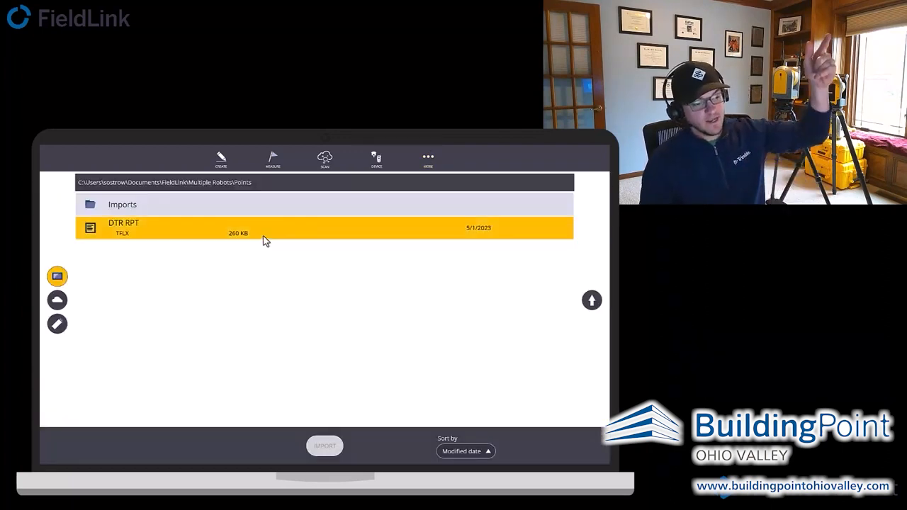
pyautogui.click(325, 447)
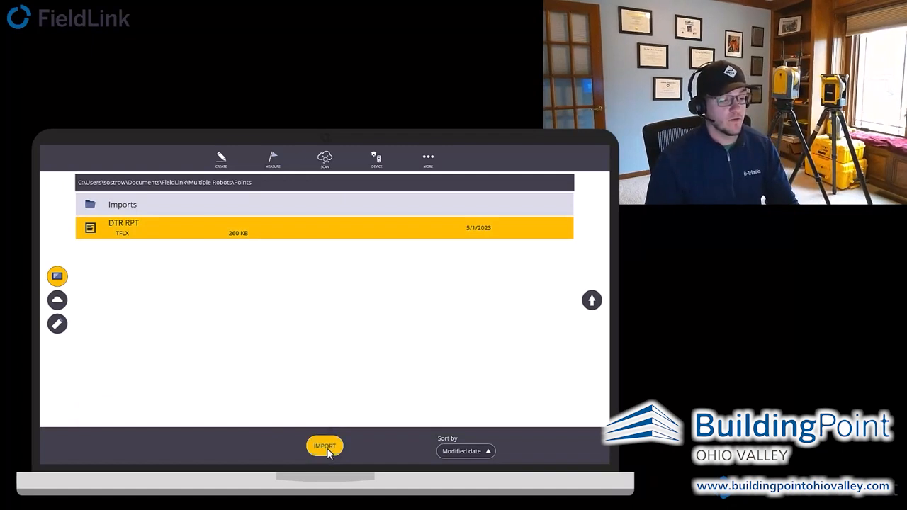
pyautogui.click(480, 416)
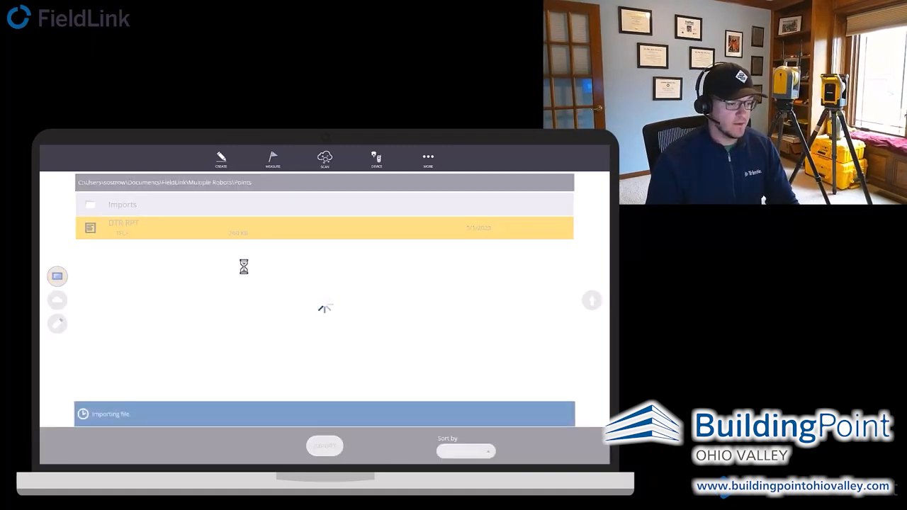
# - Return to the map, expand the project's points and toggle the DTR RPT and T10X Ri layouts to check the imported point
pyautogui.click(424, 169)
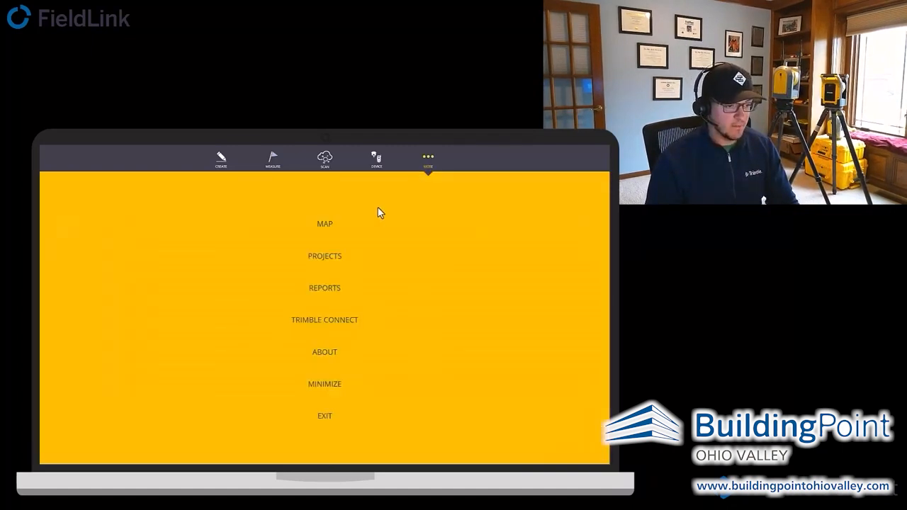
pyautogui.click(351, 223)
pyautogui.click(51, 304)
pyautogui.click(86, 274)
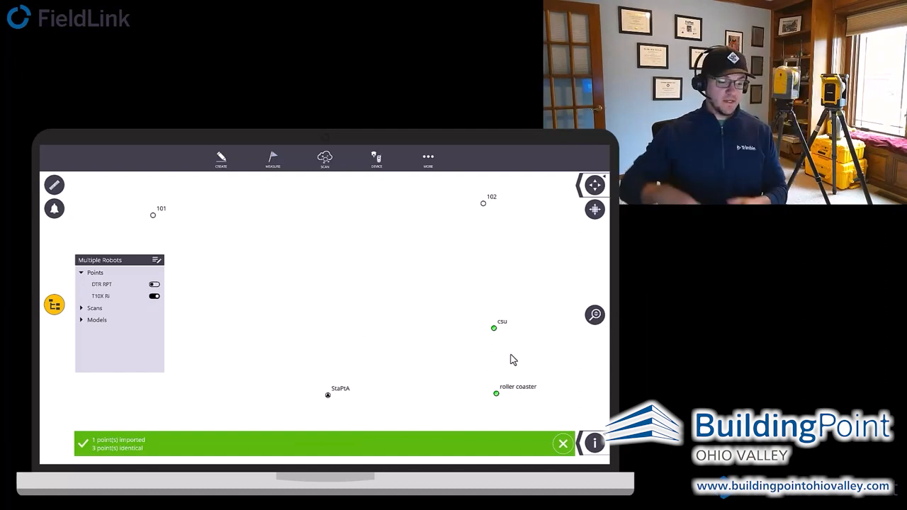
pyautogui.click(155, 285)
pyautogui.click(155, 297)
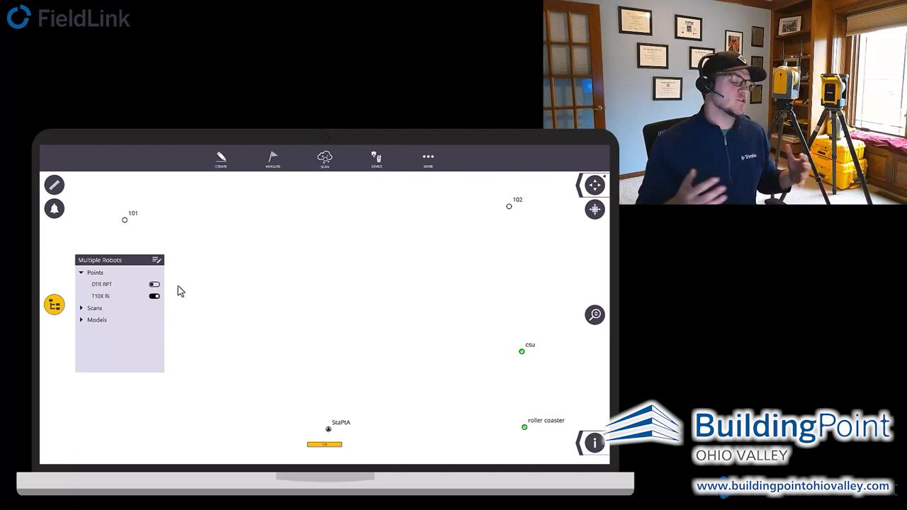
# - Minimize FieldLink, show the data table in the Trimble Connect 3D viewer and expand DTR RPT.tflx
pyautogui.click(429, 170)
pyautogui.click(337, 387)
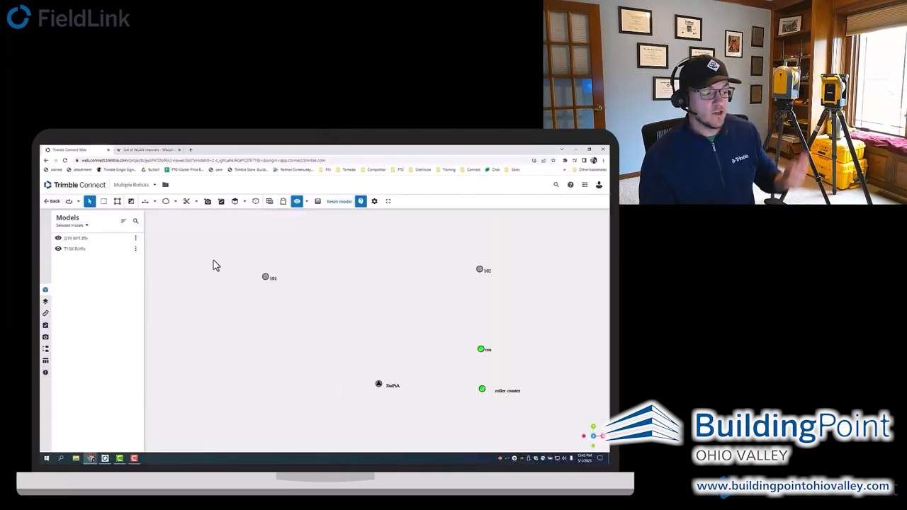
pyautogui.click(46, 364)
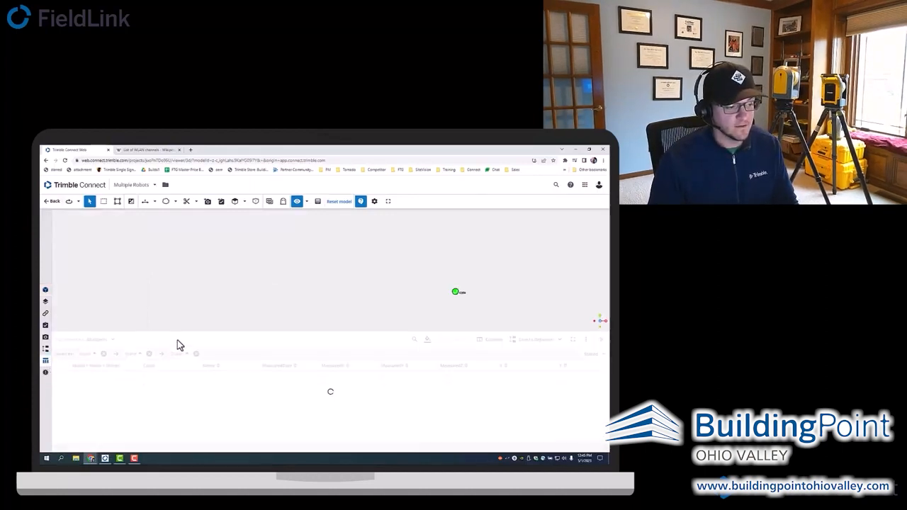
pyautogui.click(57, 375)
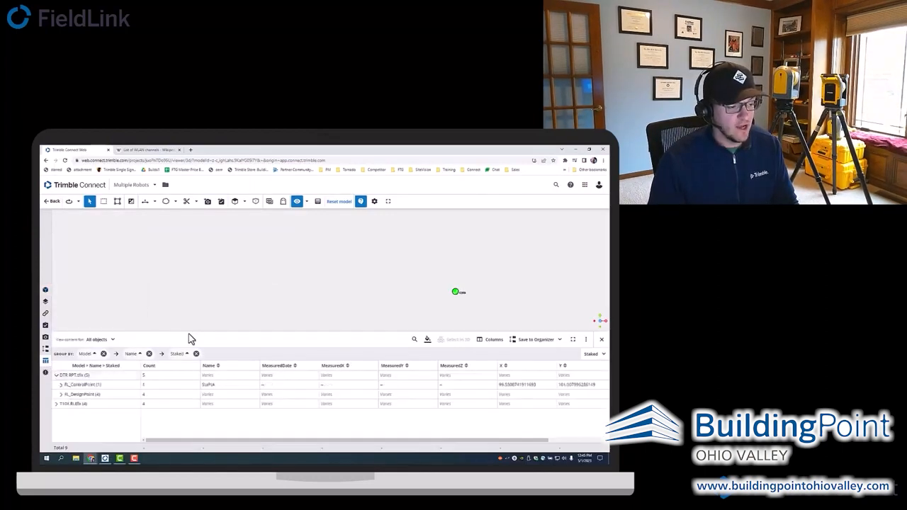
# - Enlarge the data table, expand DTR RPT.tflx's control and staked design points, select roller coaster, and expand T10X Ri.tflx
pyautogui.moveTo(191, 331); pyautogui.dragTo(196, 297)
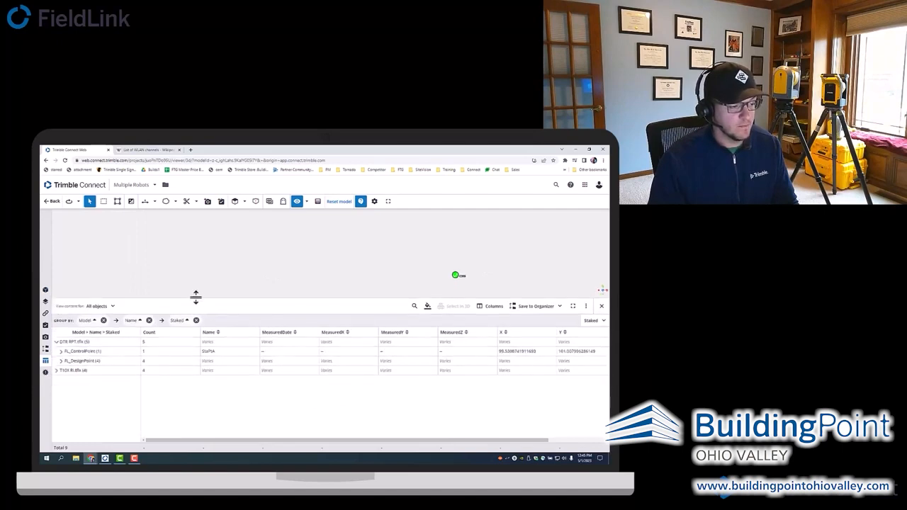
pyautogui.click(61, 351)
pyautogui.click(61, 371)
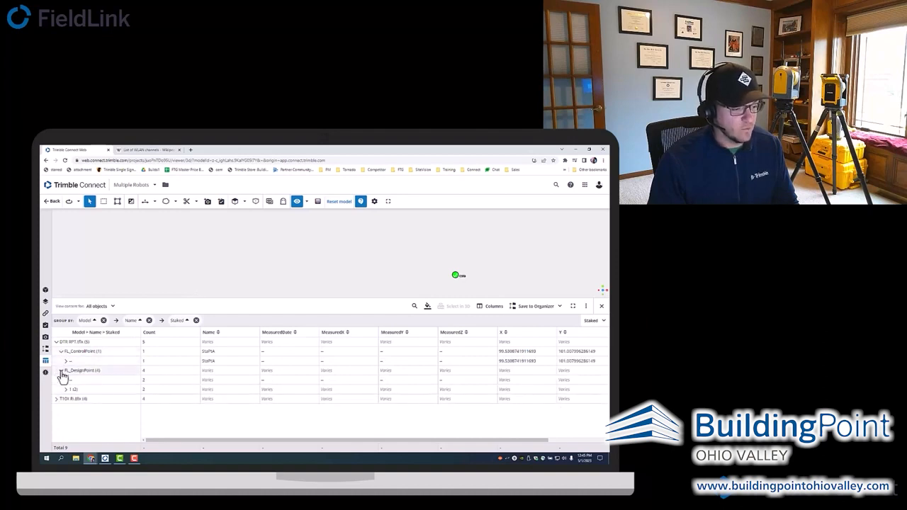
pyautogui.click(67, 390)
pyautogui.click(90, 400)
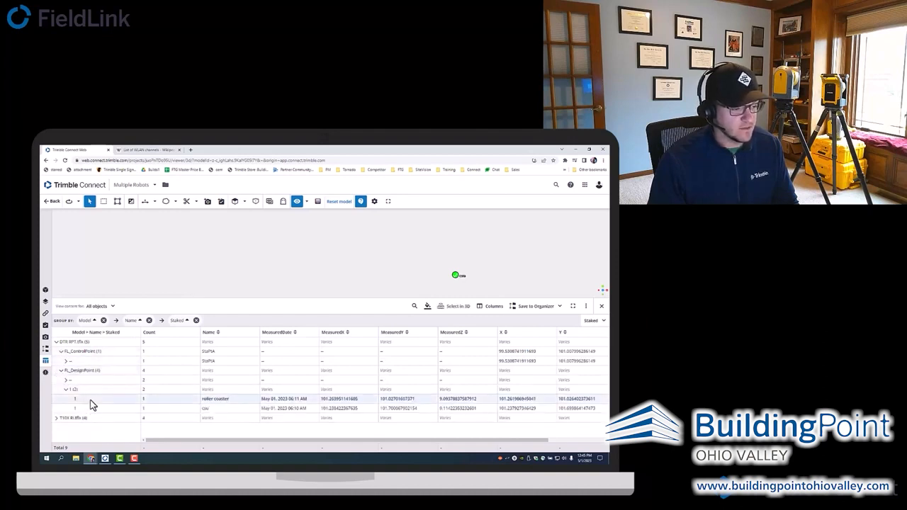
pyautogui.click(57, 418)
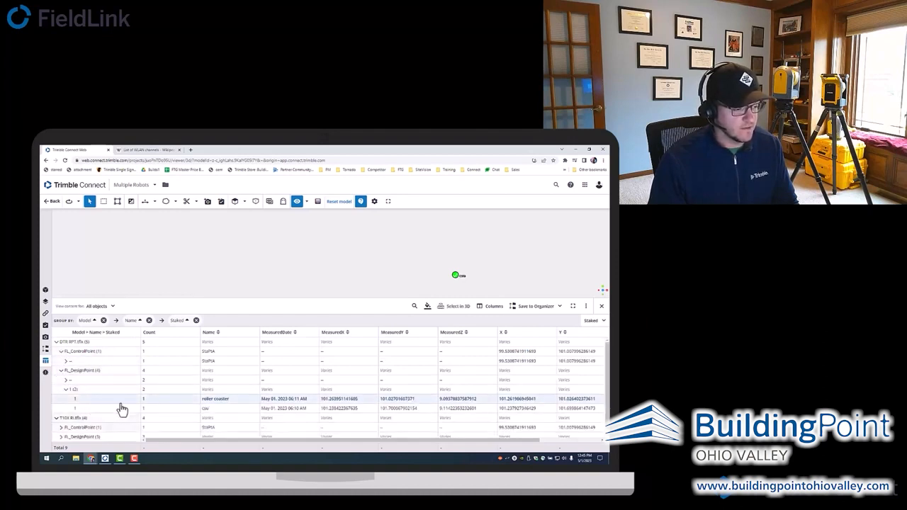
# - Examine the staked points' measured dates and compare their measured coordinates with the design X, Y and Z columns
pyautogui.moveTo(438, 297); pyautogui.dragTo(438, 247)
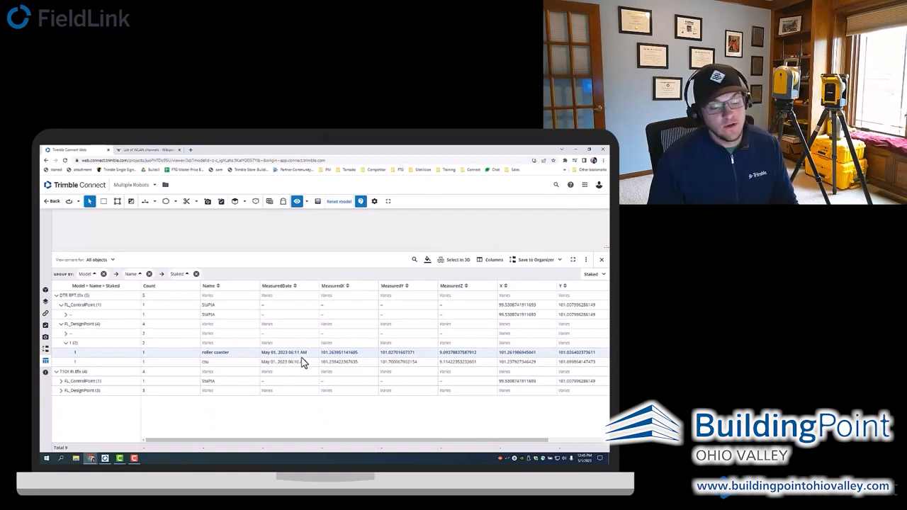
pyautogui.moveTo(330, 441); pyautogui.dragTo(382, 440)
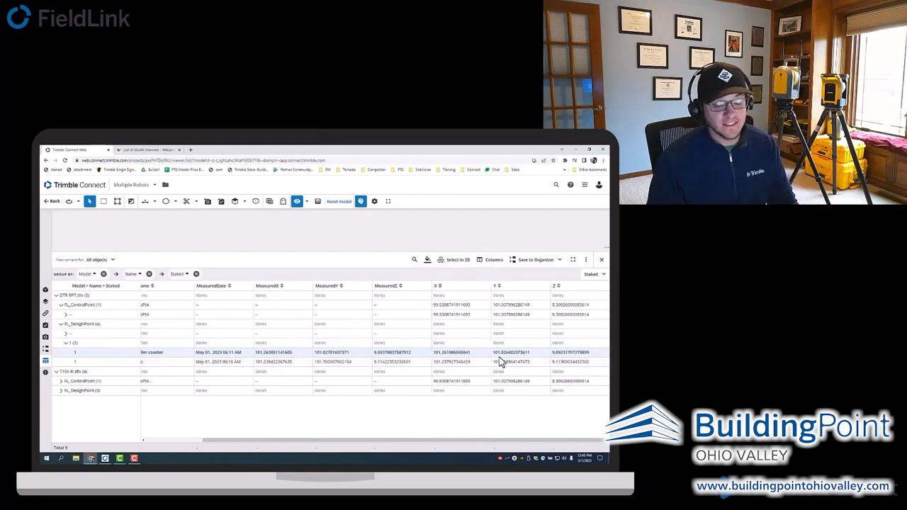
pyautogui.moveTo(265, 441); pyautogui.dragTo(189, 440)
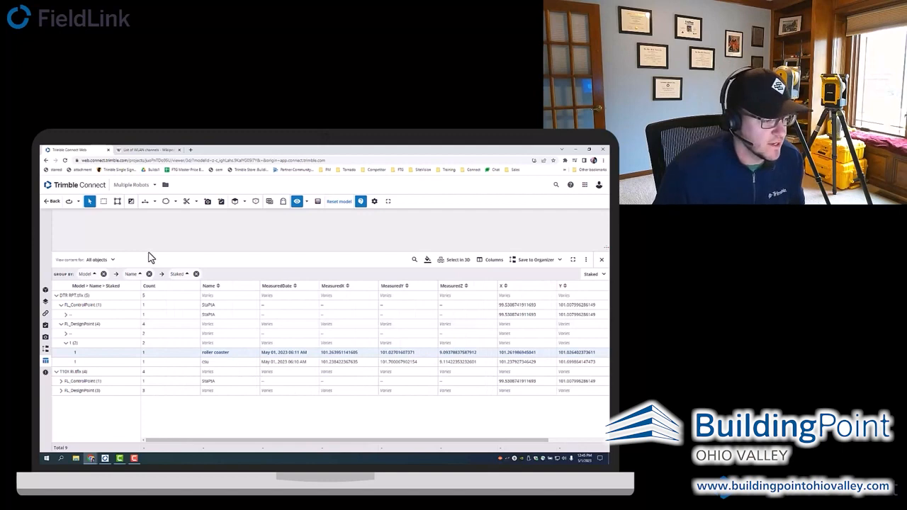
# - Shrink the data table and create a new manual group in the Organizer
pyautogui.moveTo(150, 250); pyautogui.dragTo(149, 340)
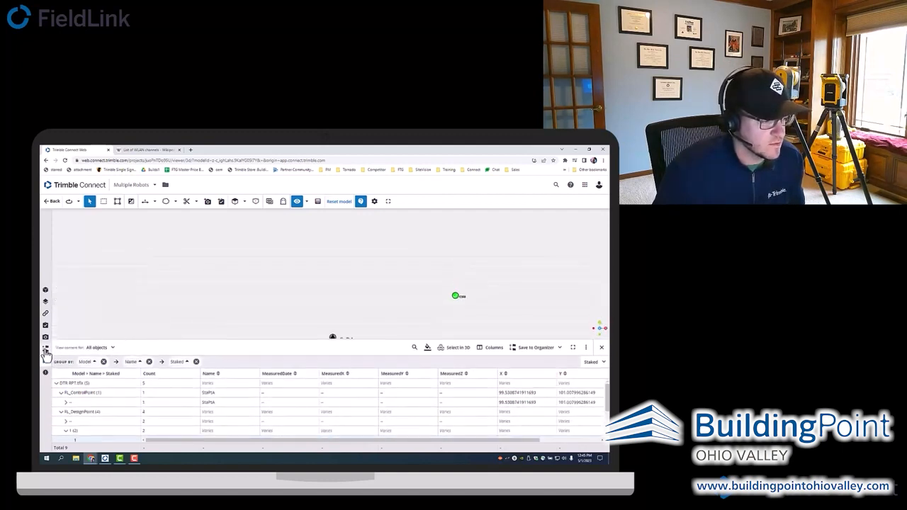
pyautogui.click(45, 349)
pyautogui.click(111, 223)
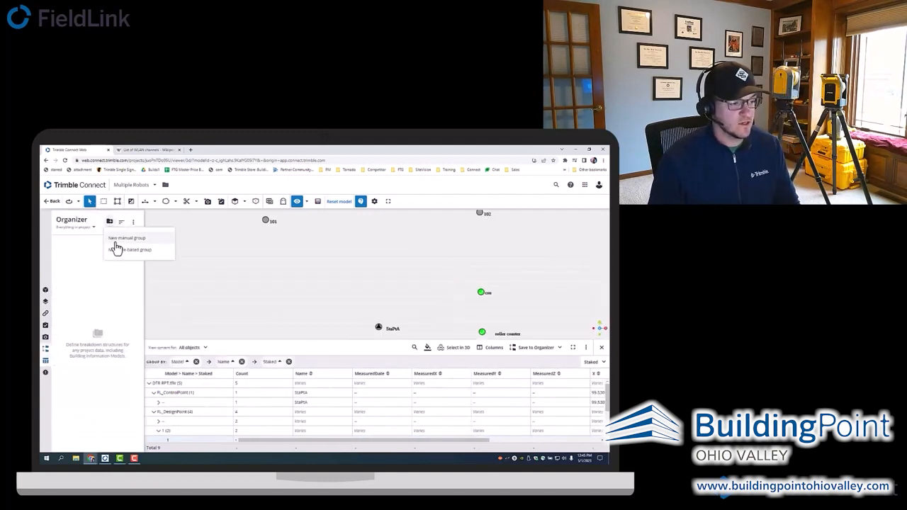
pyautogui.click(121, 245)
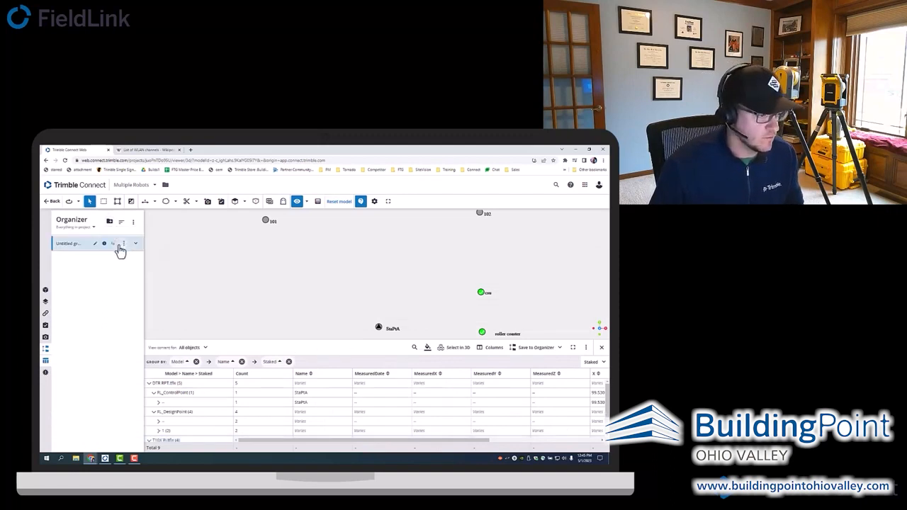
# - Add two subgroups to the untitled manual group in the Organizer
pyautogui.click(124, 243)
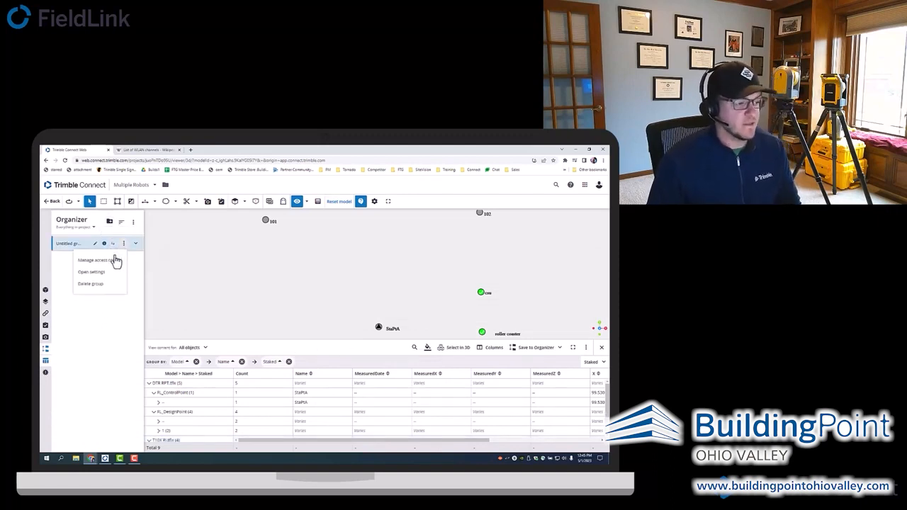
pyautogui.click(112, 246)
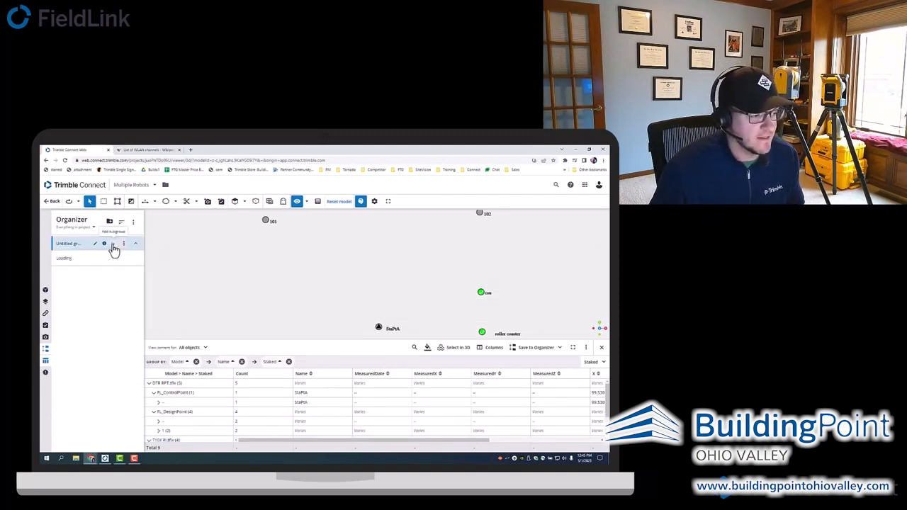
pyautogui.click(95, 244)
pyautogui.click(132, 250)
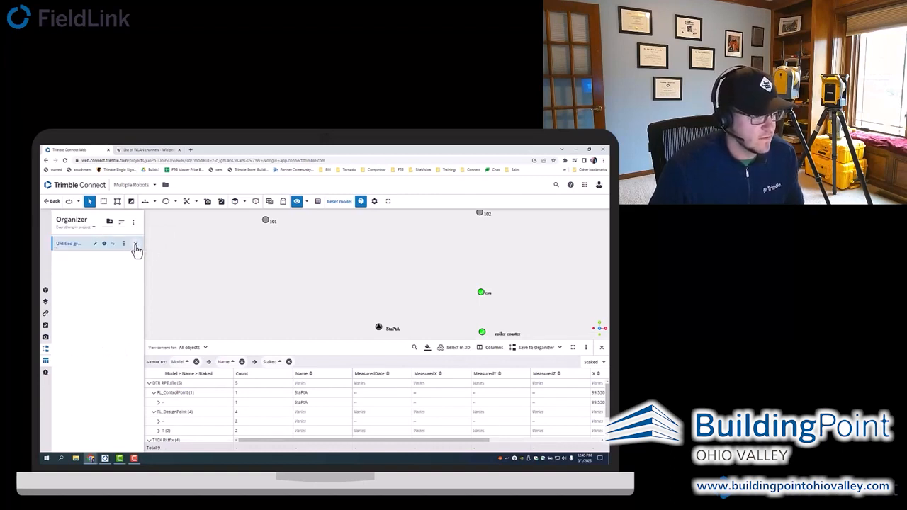
pyautogui.click(113, 245)
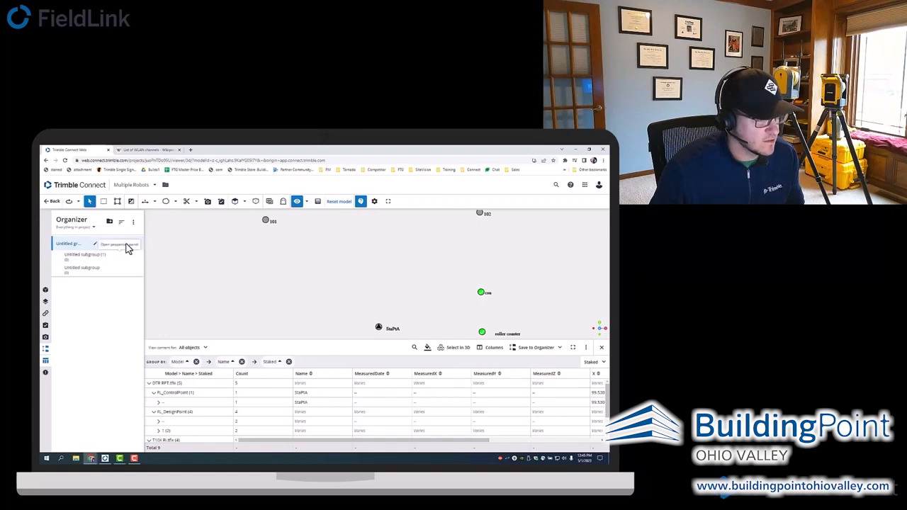
# - Delete both untitled subgroups from the manual group and confirm each deletion
pyautogui.click(111, 268)
pyautogui.click(102, 272)
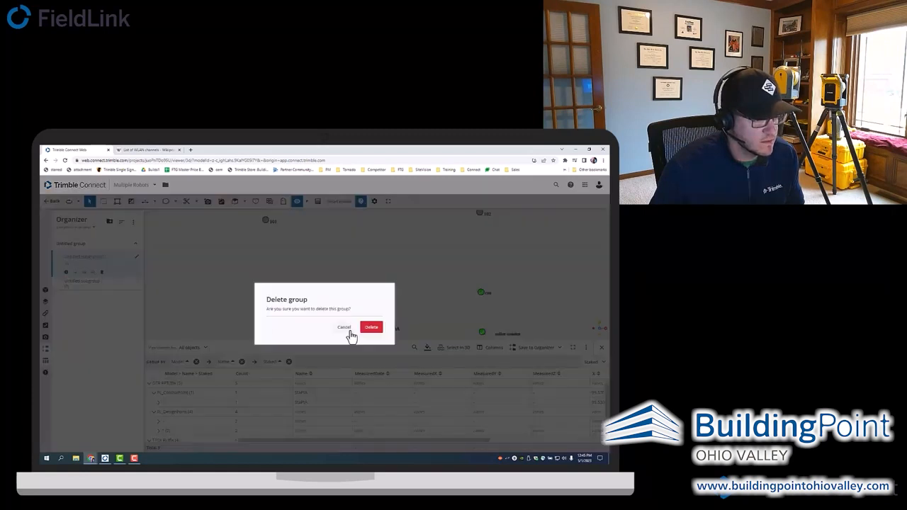
pyautogui.click(364, 328)
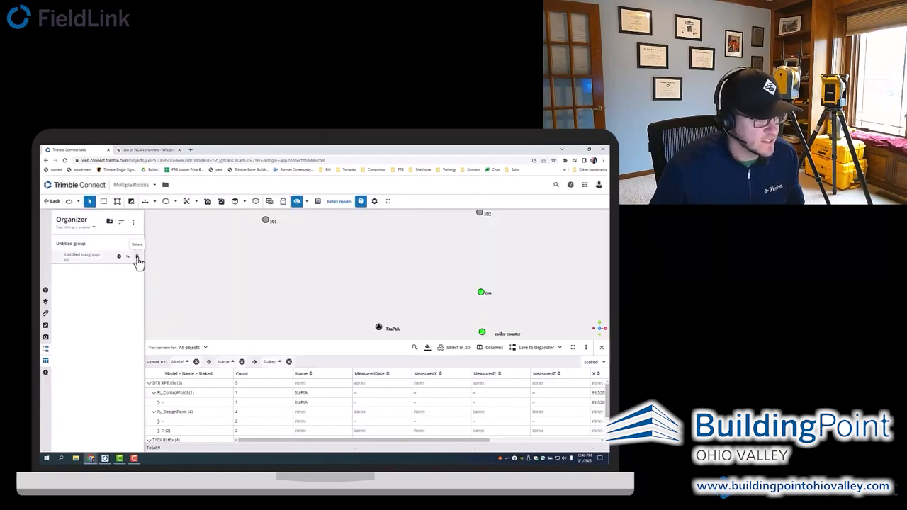
pyautogui.click(137, 257)
pyautogui.click(371, 328)
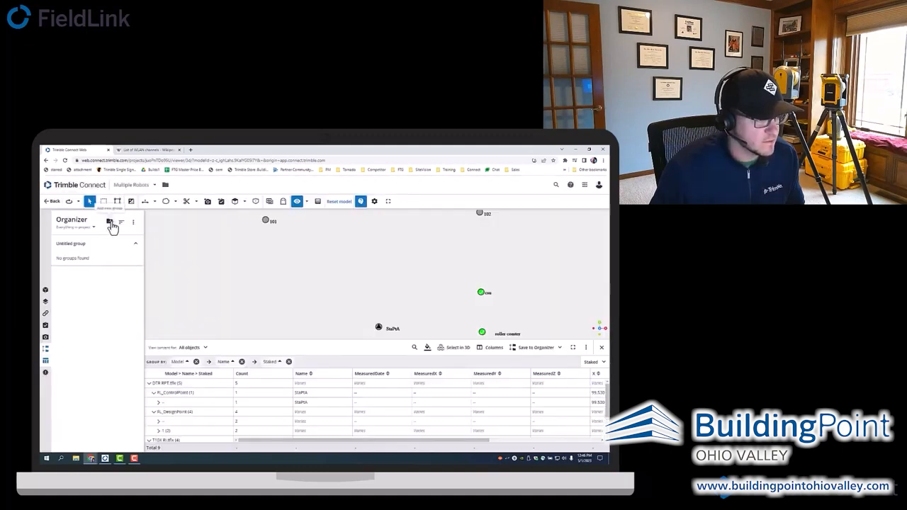
# - Start a new rule-based group in the Organizer with all loaded models, DTR RPT.tflx and T10X Ri.tflx, selected
pyautogui.click(133, 224)
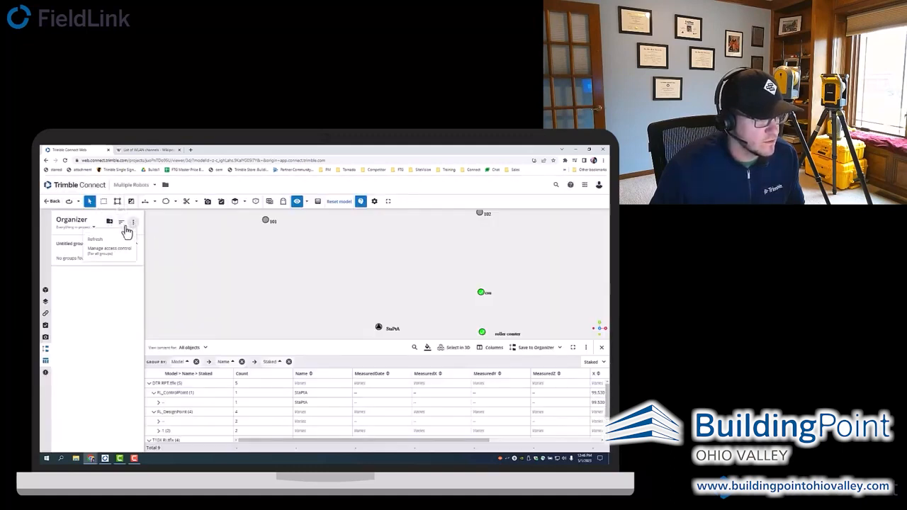
pyautogui.click(110, 223)
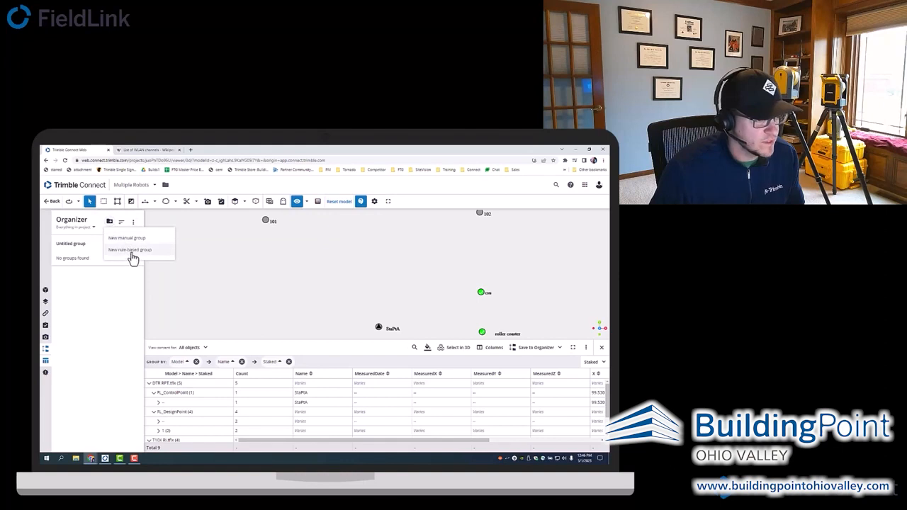
pyautogui.click(131, 252)
pyautogui.click(530, 267)
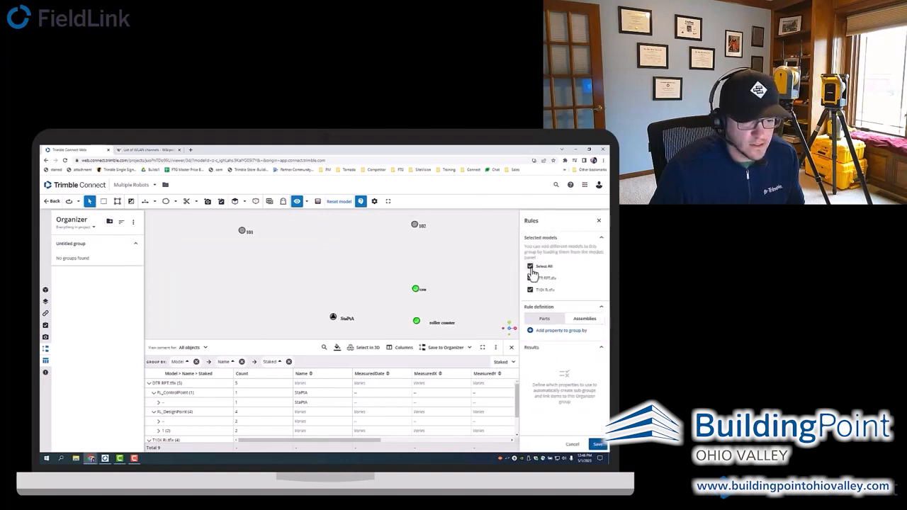
# - Group the parts by the FL_PointProperty Staked property, save the rule, and expand the resulting Organizer group
pyautogui.click(551, 330)
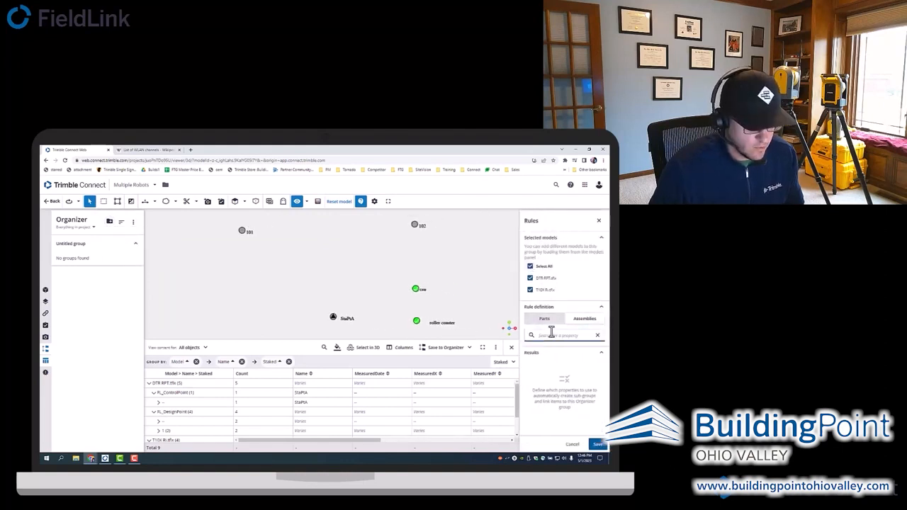
pyautogui.click(582, 321)
pyautogui.click(556, 320)
pyautogui.click(553, 332)
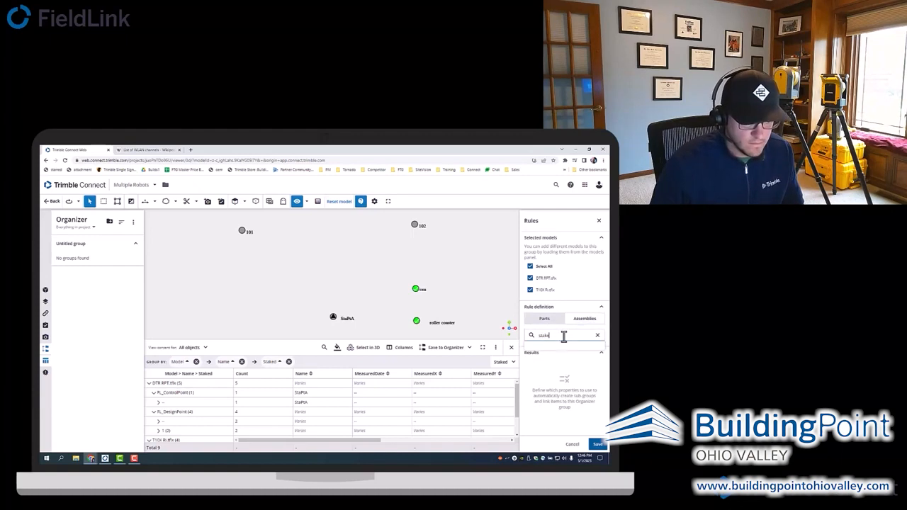
pyautogui.click(560, 357)
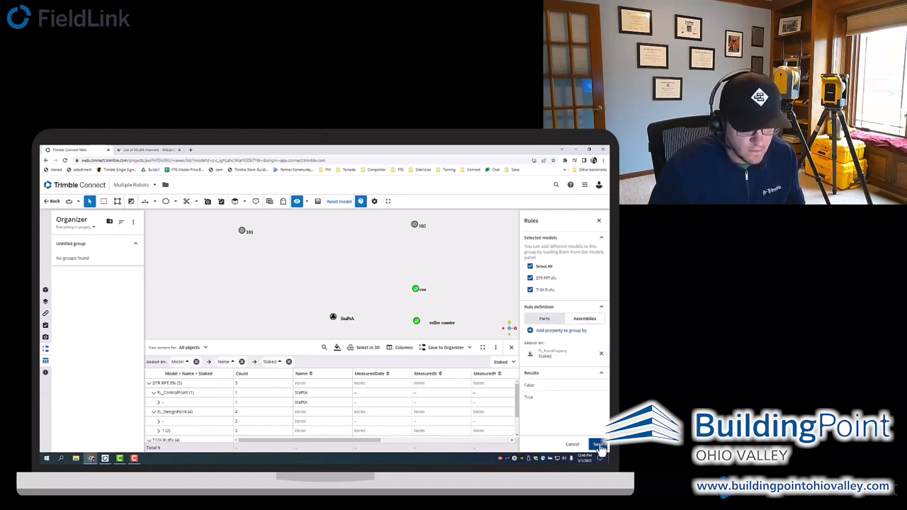
pyautogui.click(595, 444)
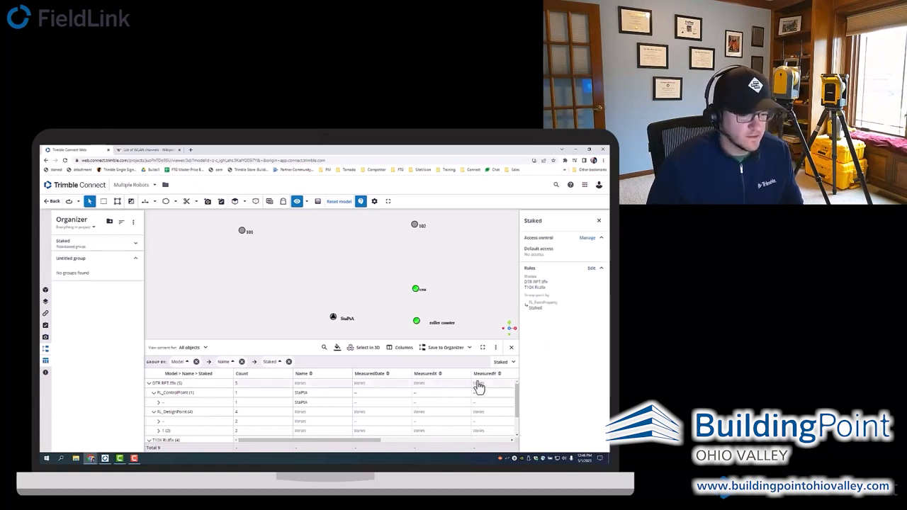
pyautogui.click(599, 222)
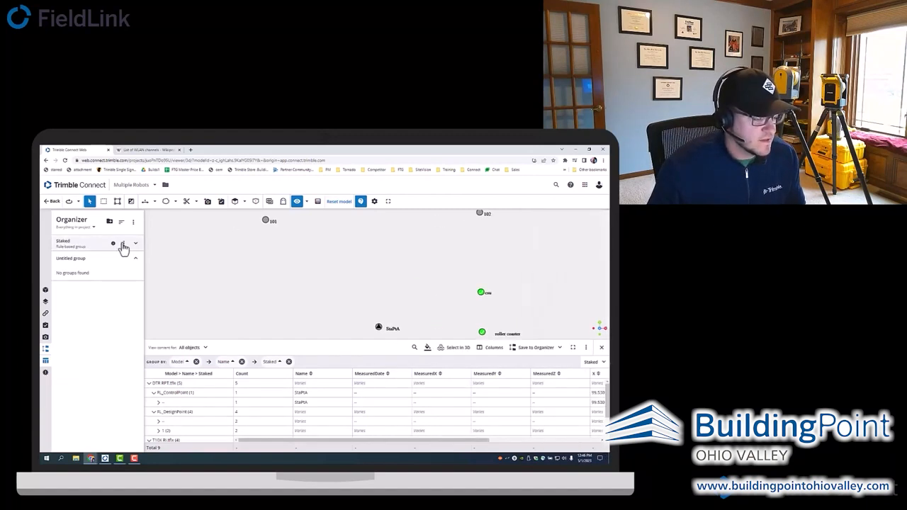
pyautogui.click(135, 244)
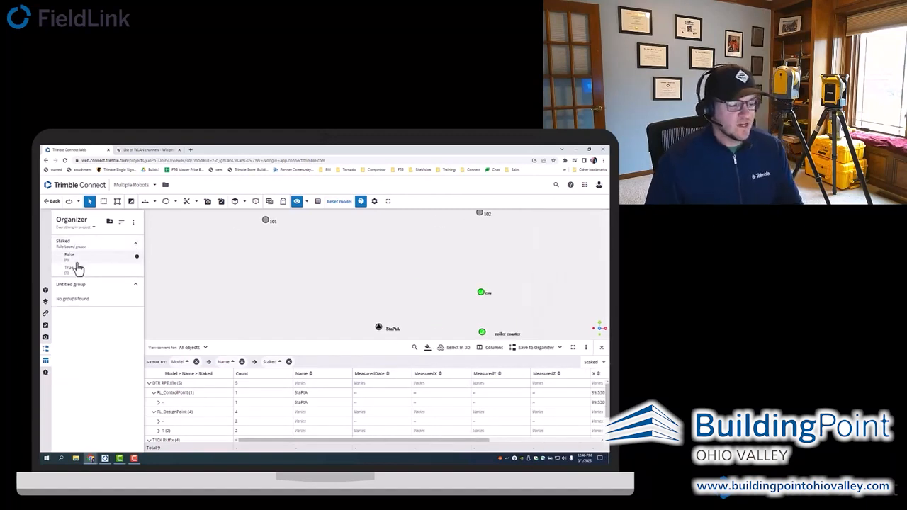